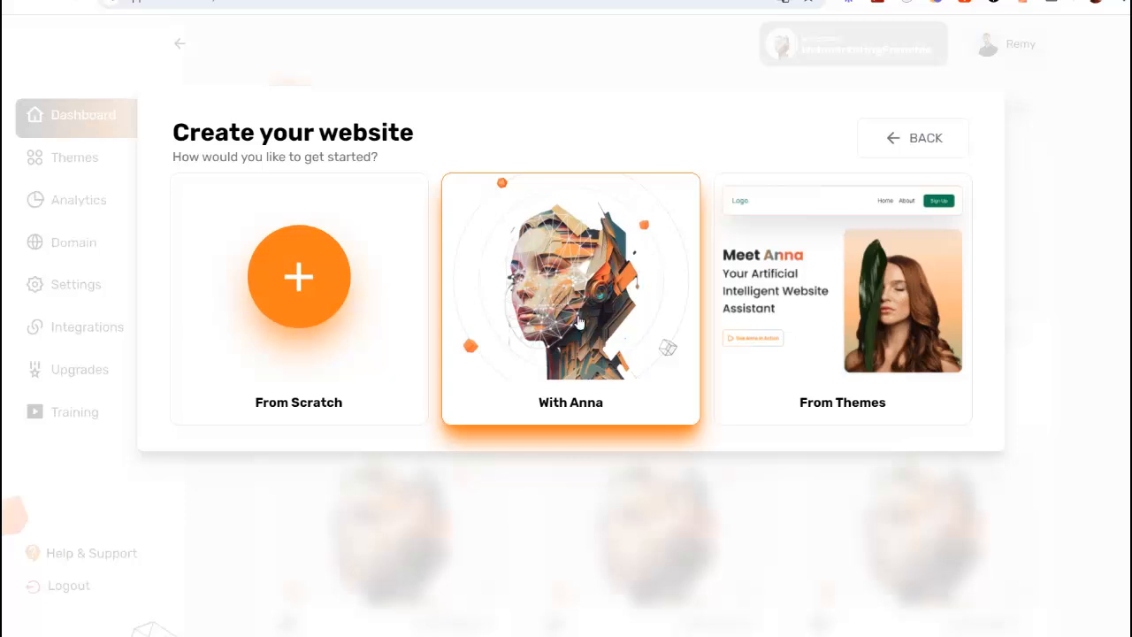
Start creating a website with Anna and name the site "Remy Nettoie à Dom".
left_click(607, 264)
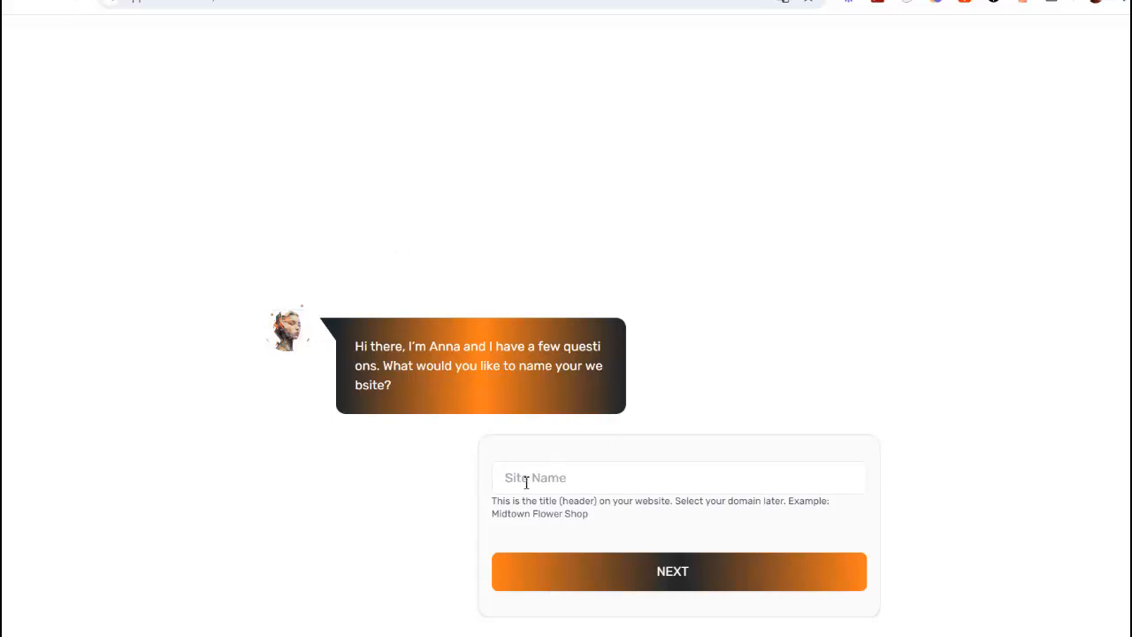
type("Re")
type("my Nottoie ")
type("e")
left_click(659, 571)
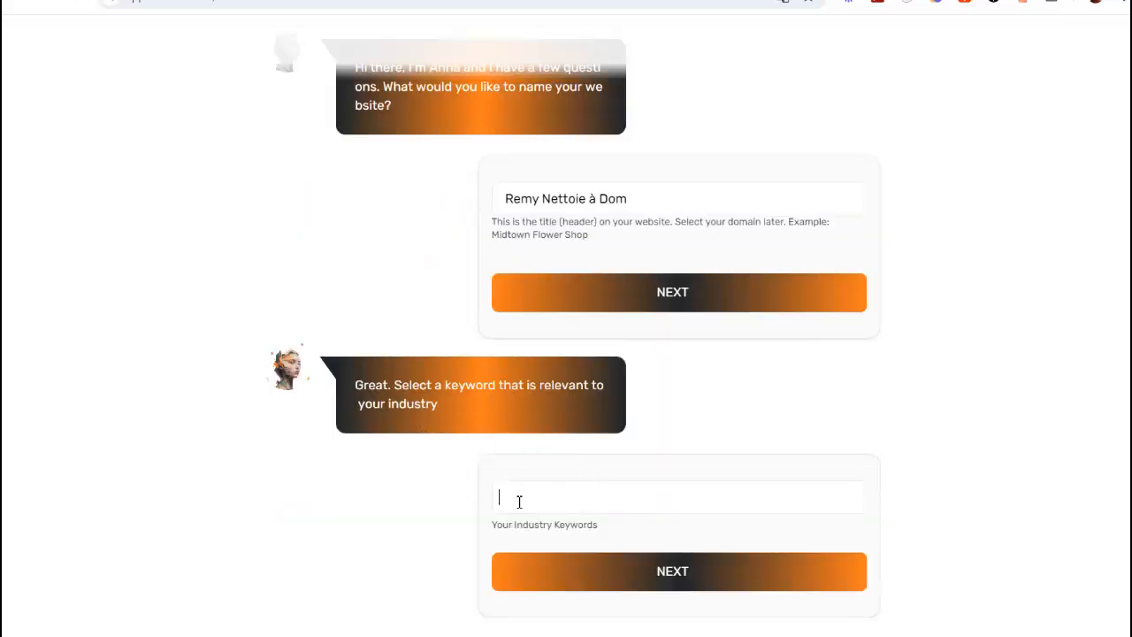
Choose "Home Cleaners" as the industry keyword for the website and submit the answer.
type("hom")
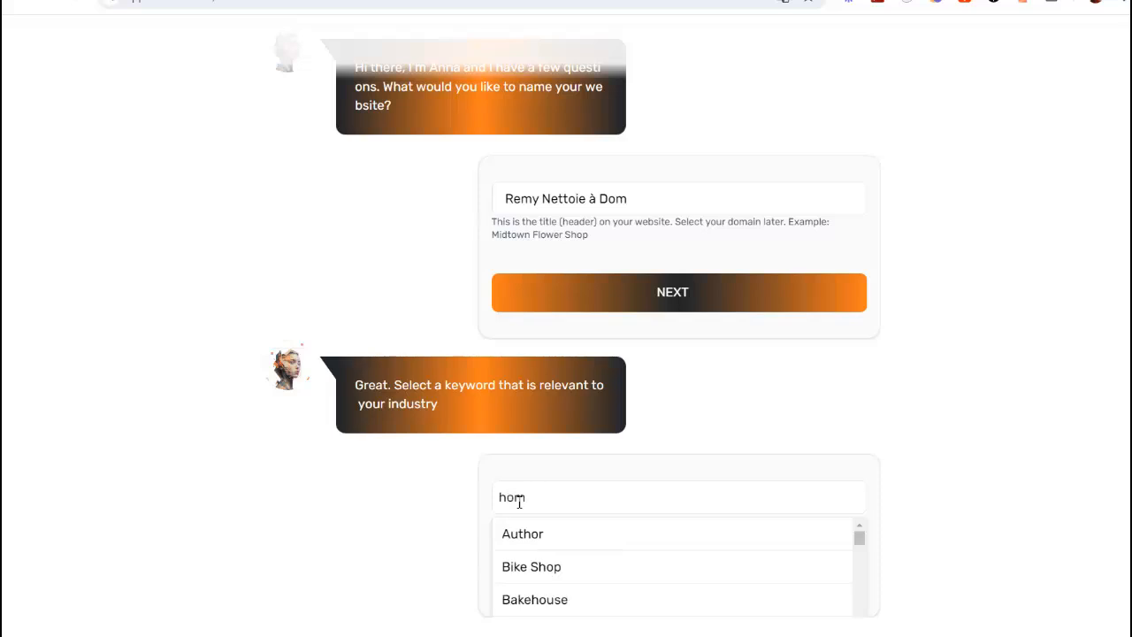
type("e cl")
scroll(584, 543, "down", 10)
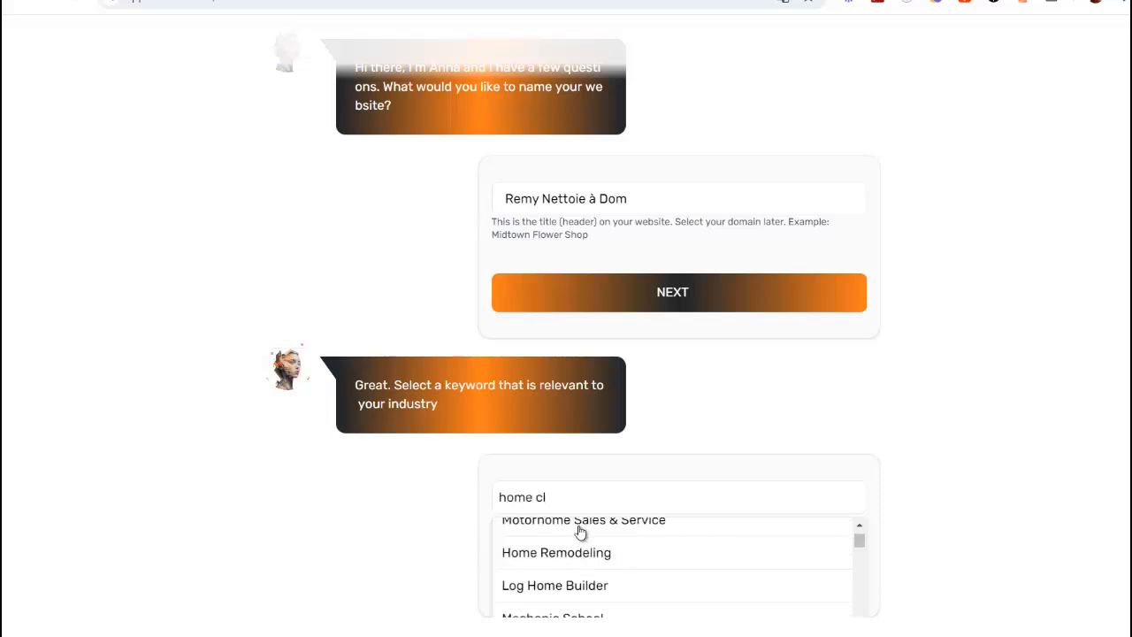
scroll(607, 569, "down", 15)
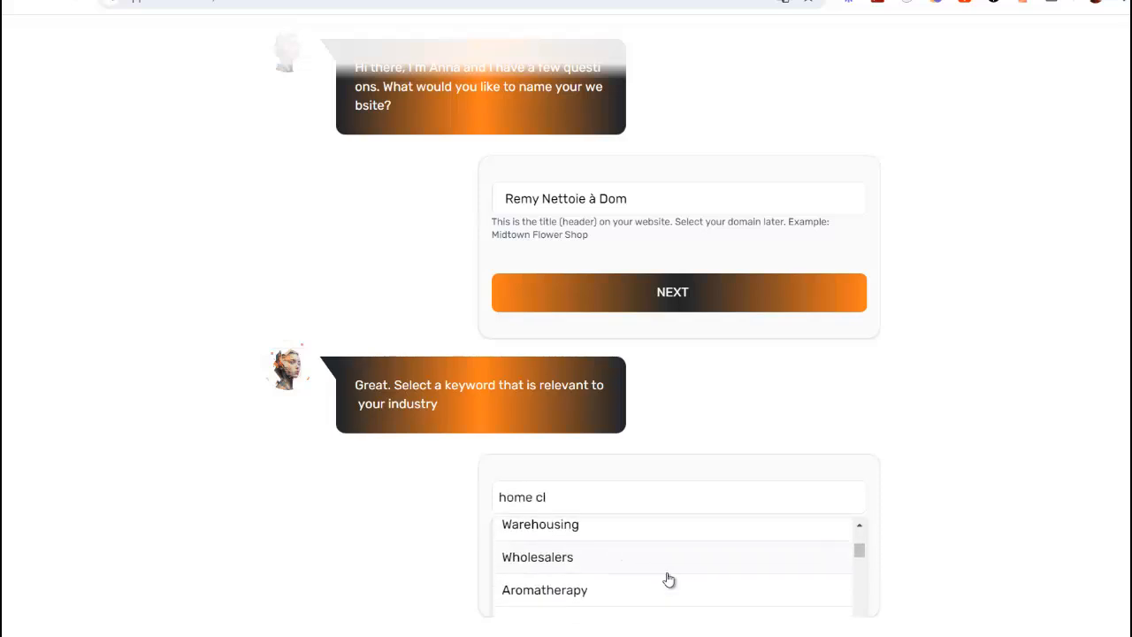
scroll(663, 561, "down", 5)
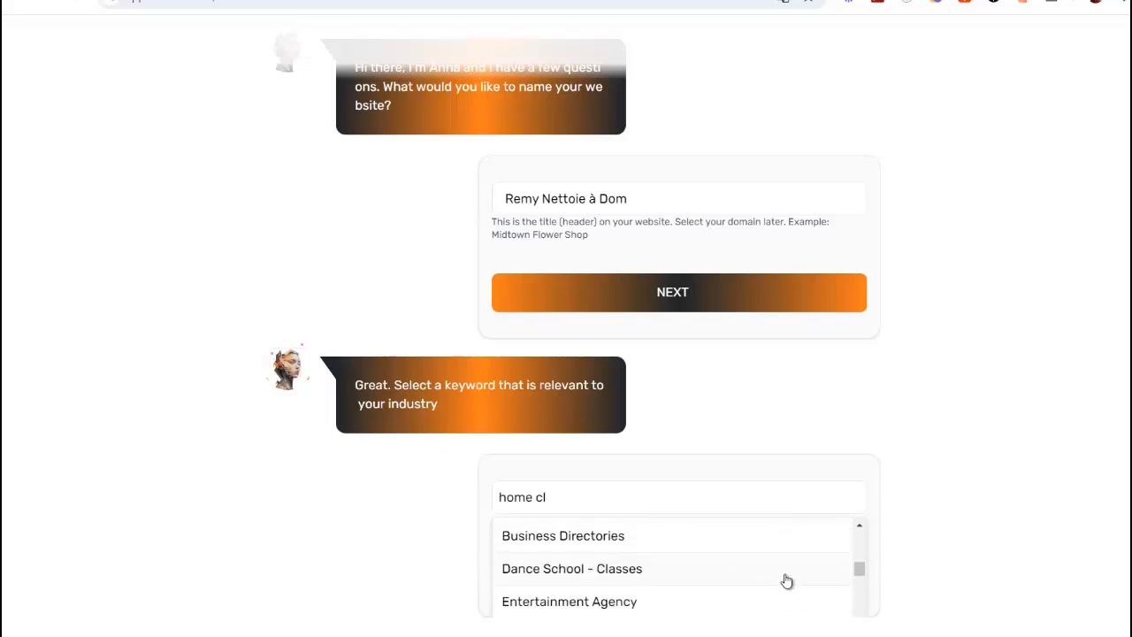
left_click(859, 572)
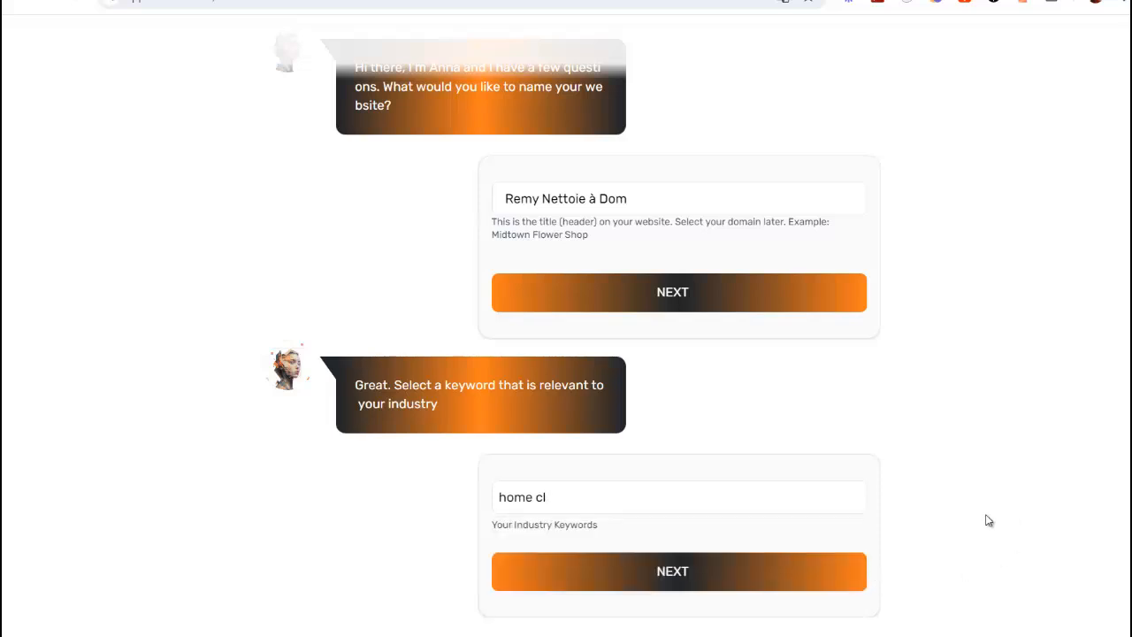
type("e")
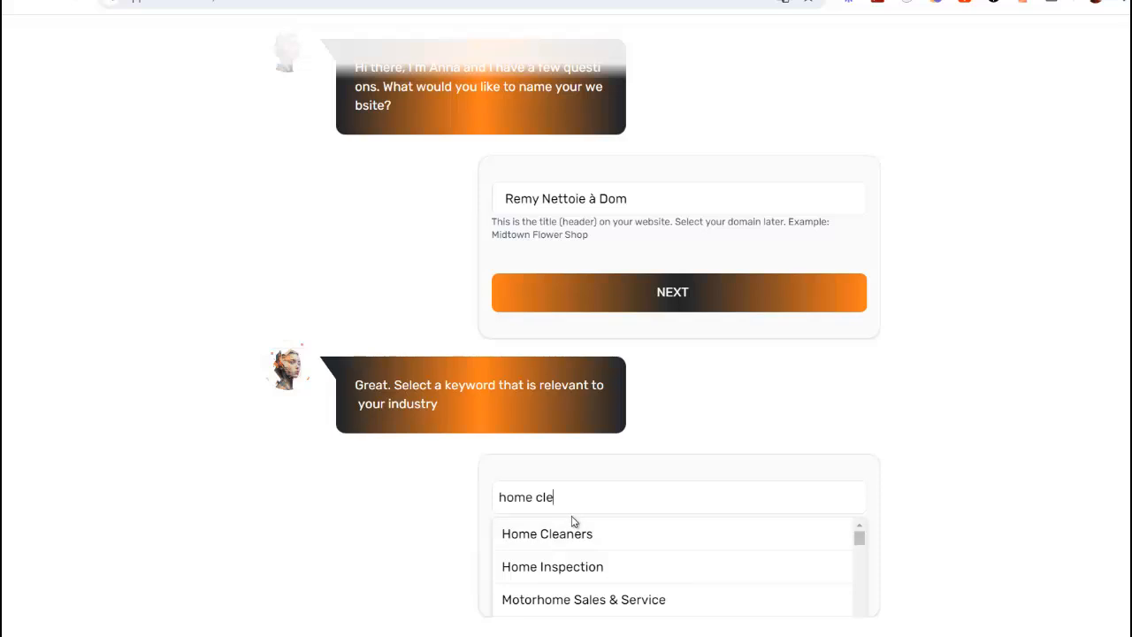
left_click(539, 535)
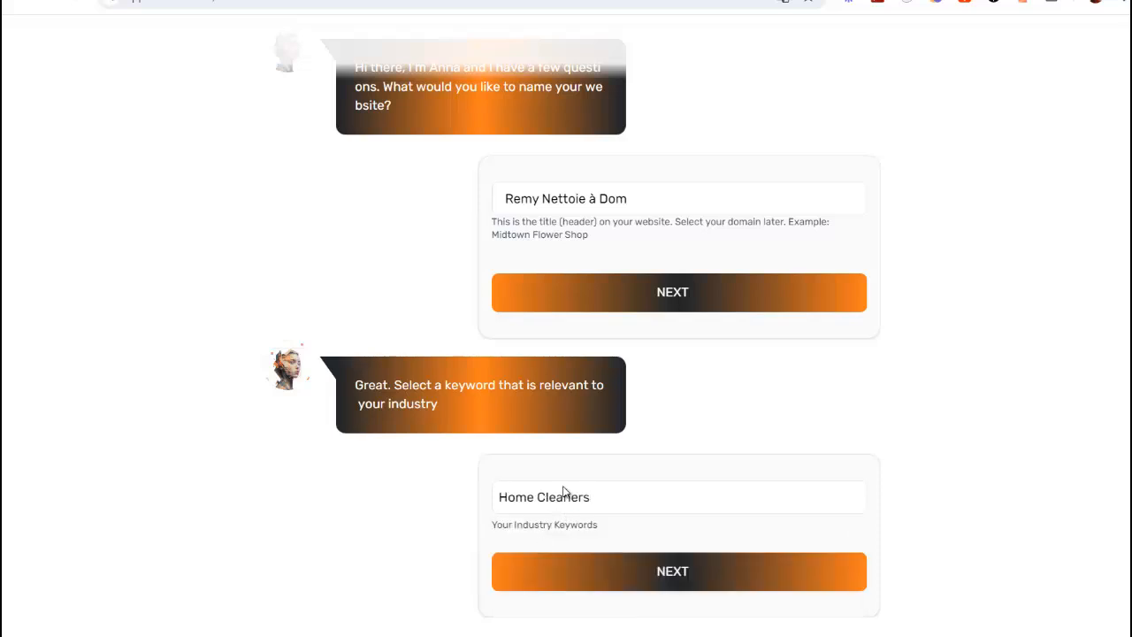
left_click(676, 573)
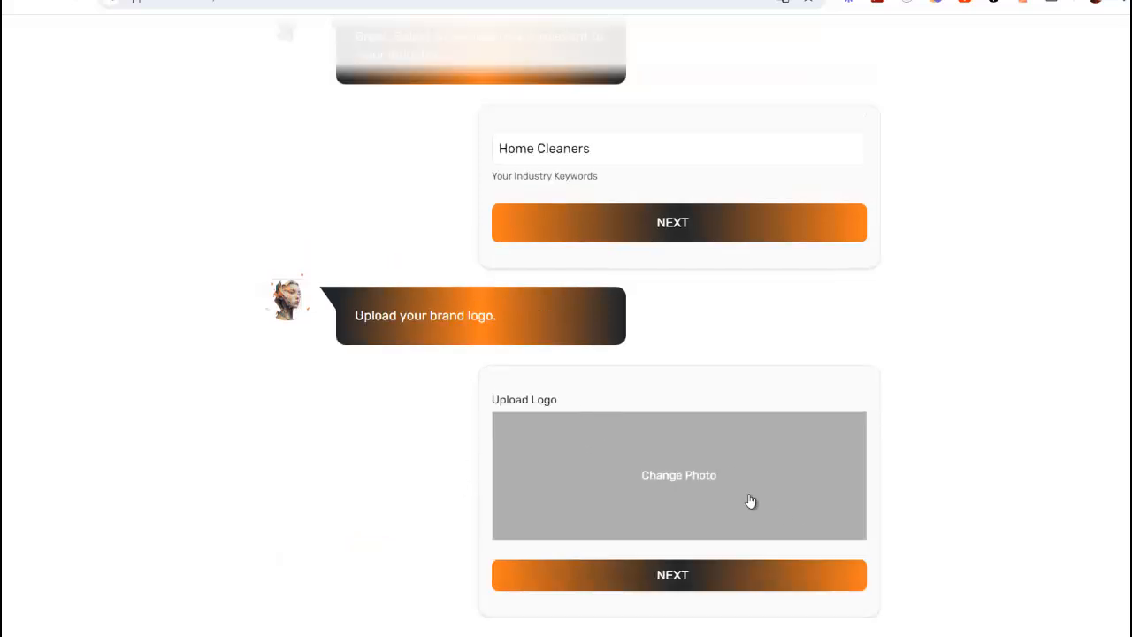
Open the media library for the brand logo and search the stock images for "cleaner".
left_click(710, 489)
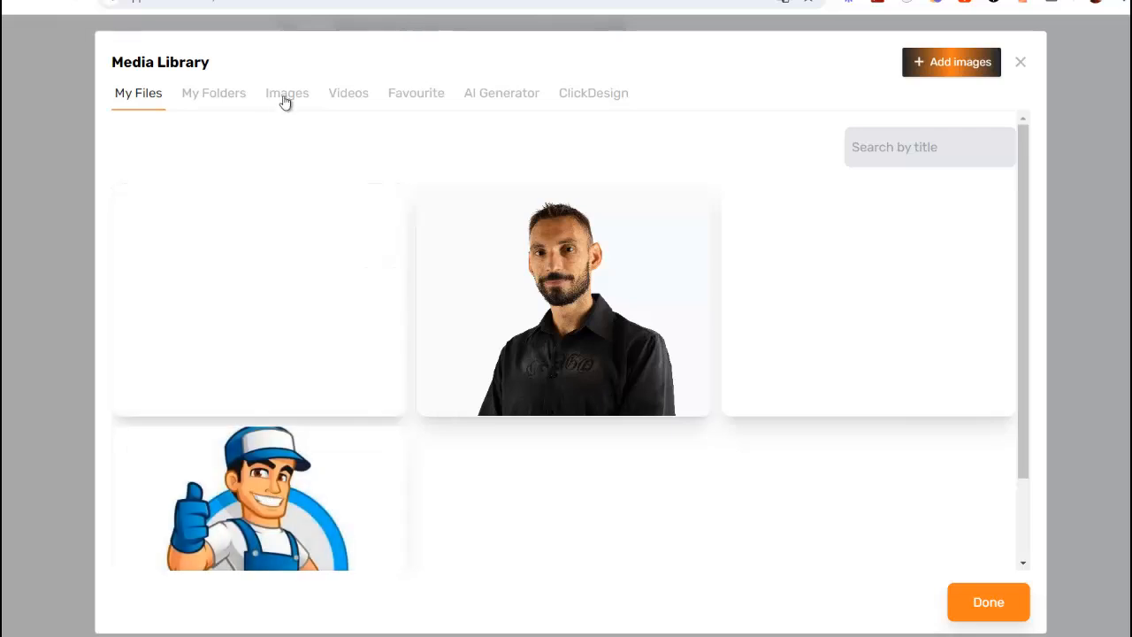
left_click(286, 97)
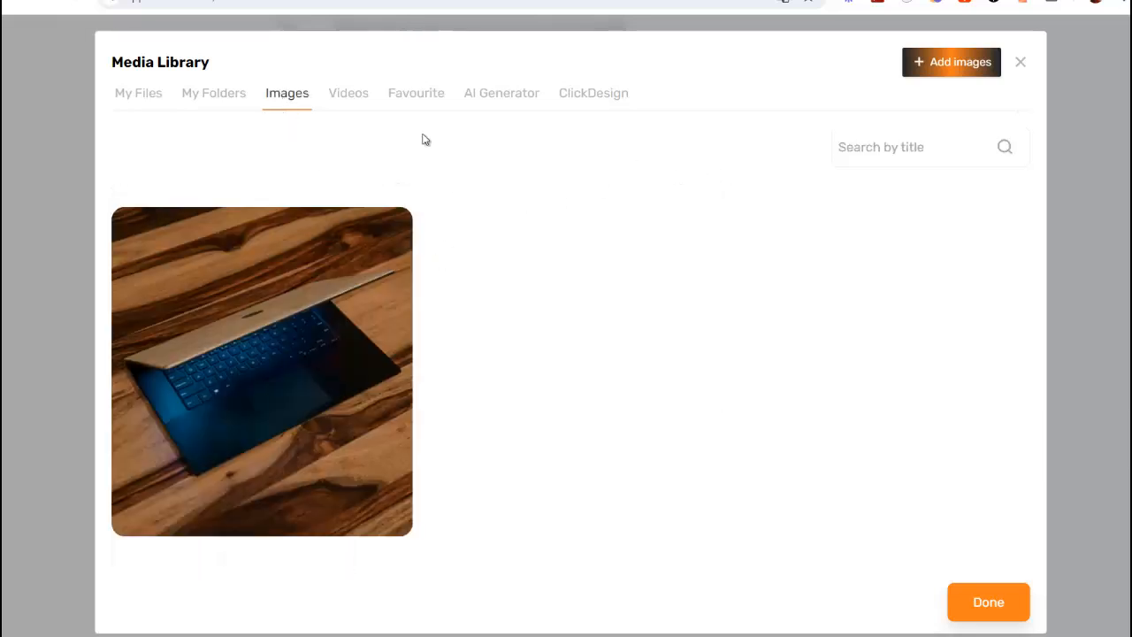
left_click(873, 147)
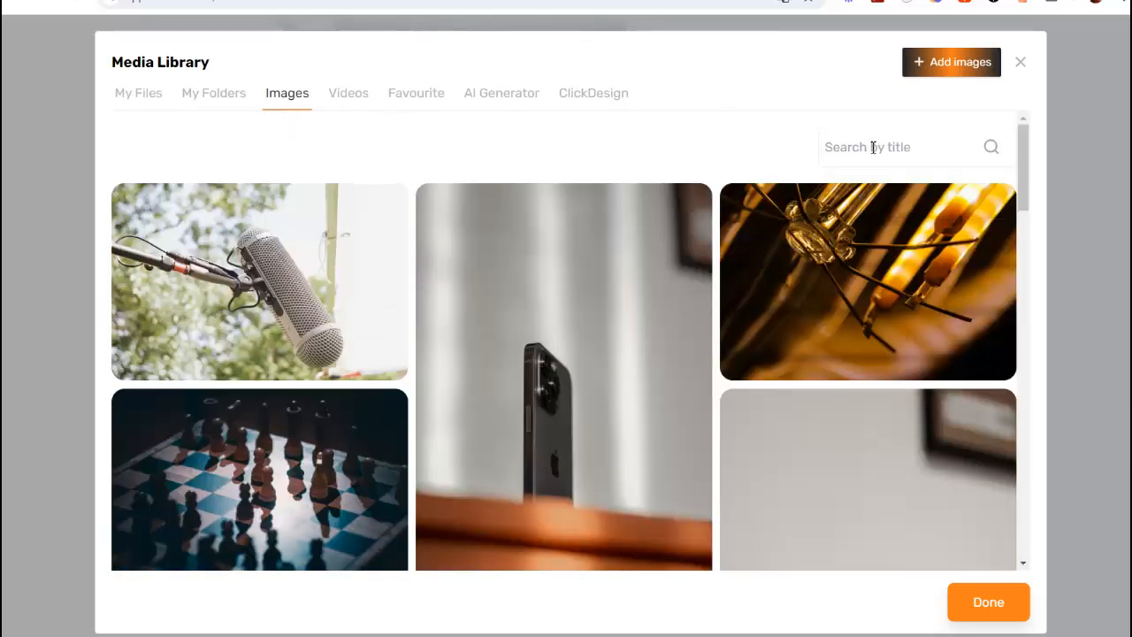
type("cleaner")
left_click(991, 148)
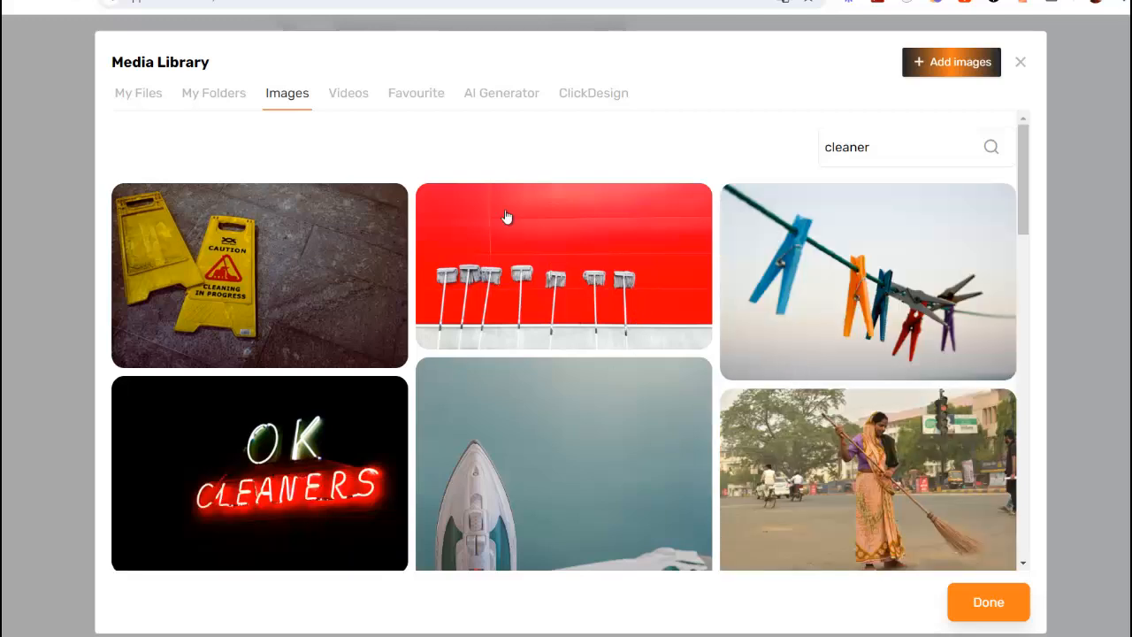
Generate AI images for the logo from the text prompt "home cleaner".
left_click(502, 94)
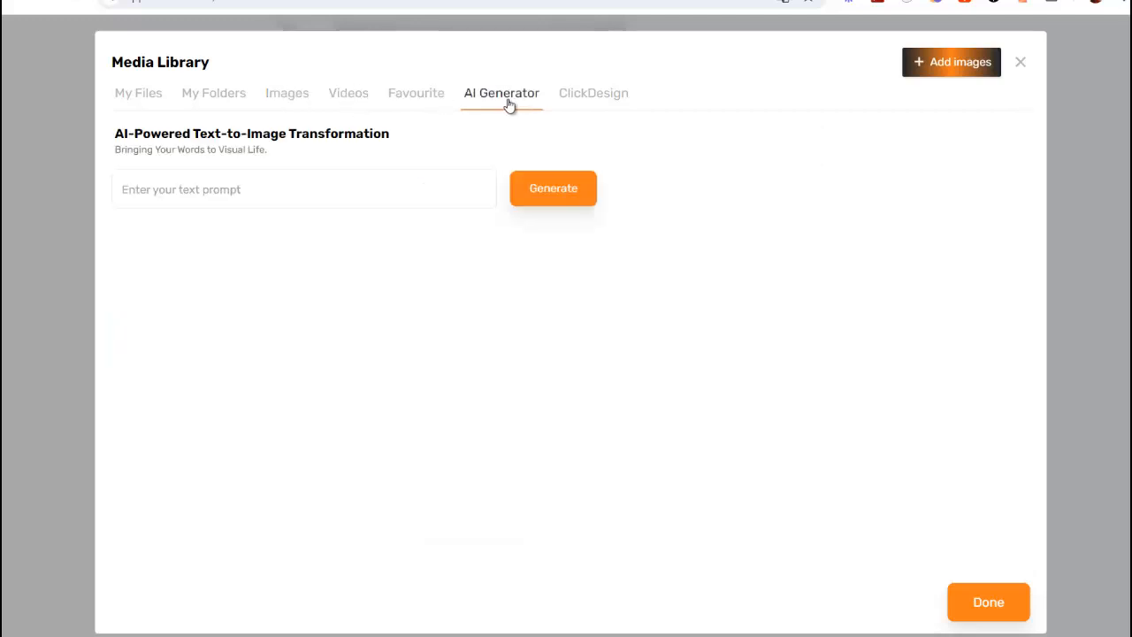
left_click(236, 195)
type("home cleaner")
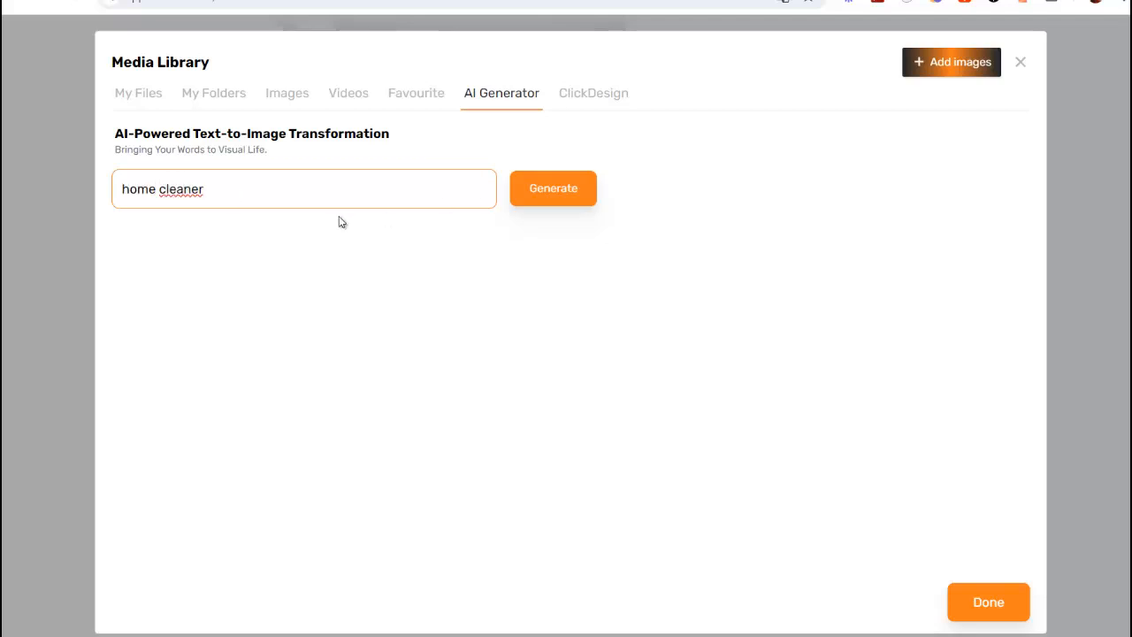
left_click(571, 204)
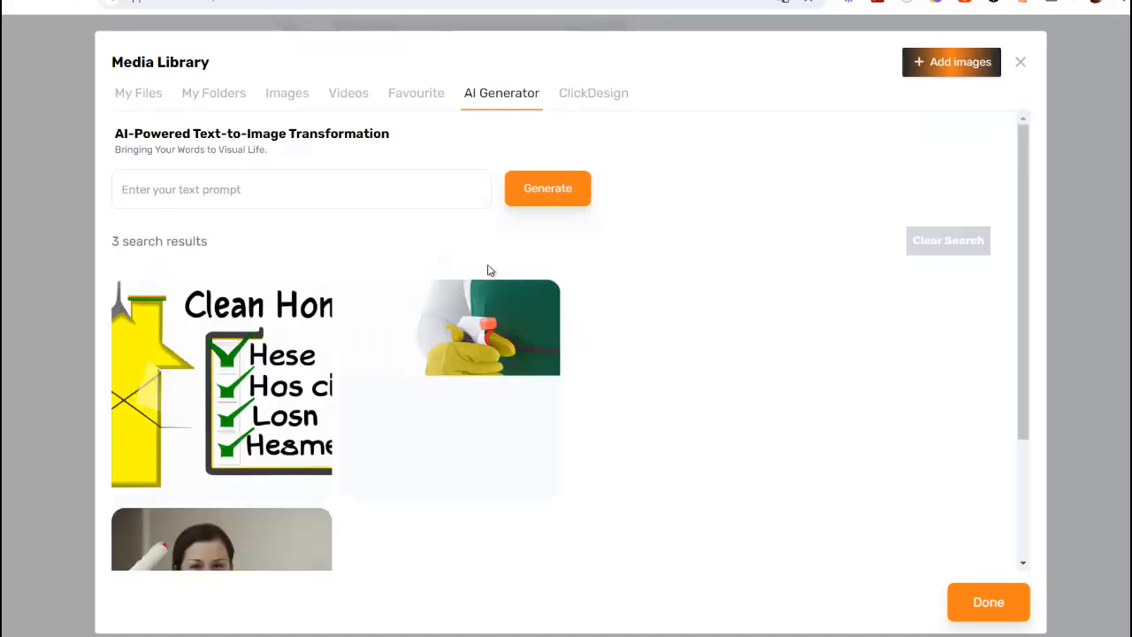
Use the generated image of a gloved hand holding a green spray bottle as the brand logo.
scroll(293, 457, "down", 3)
scroll(357, 440, "up", 2)
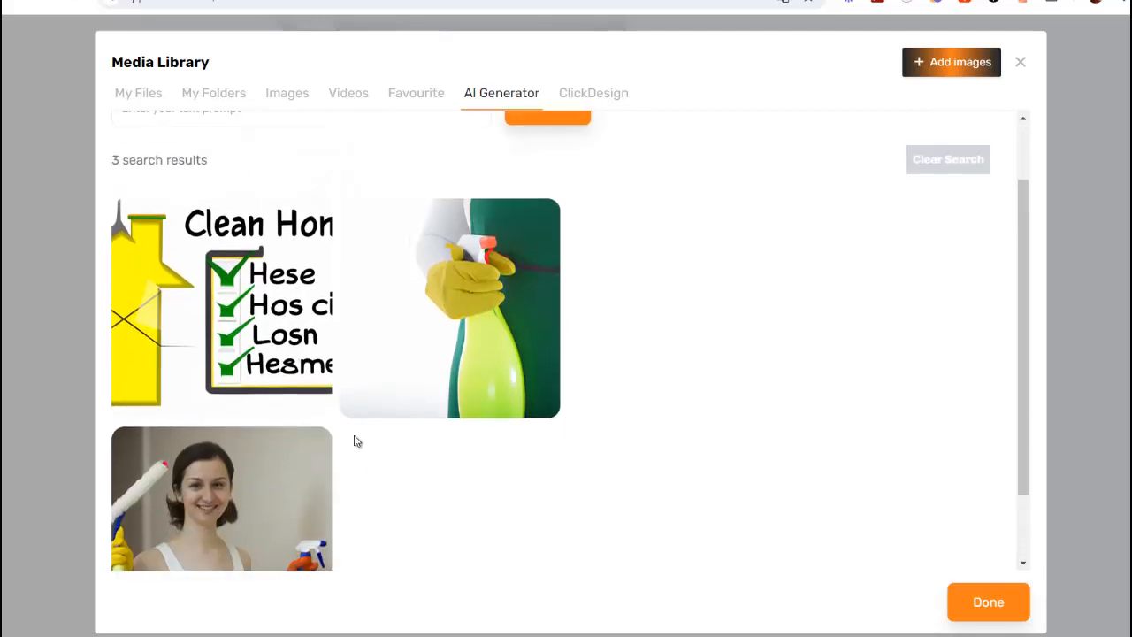
left_click(237, 432)
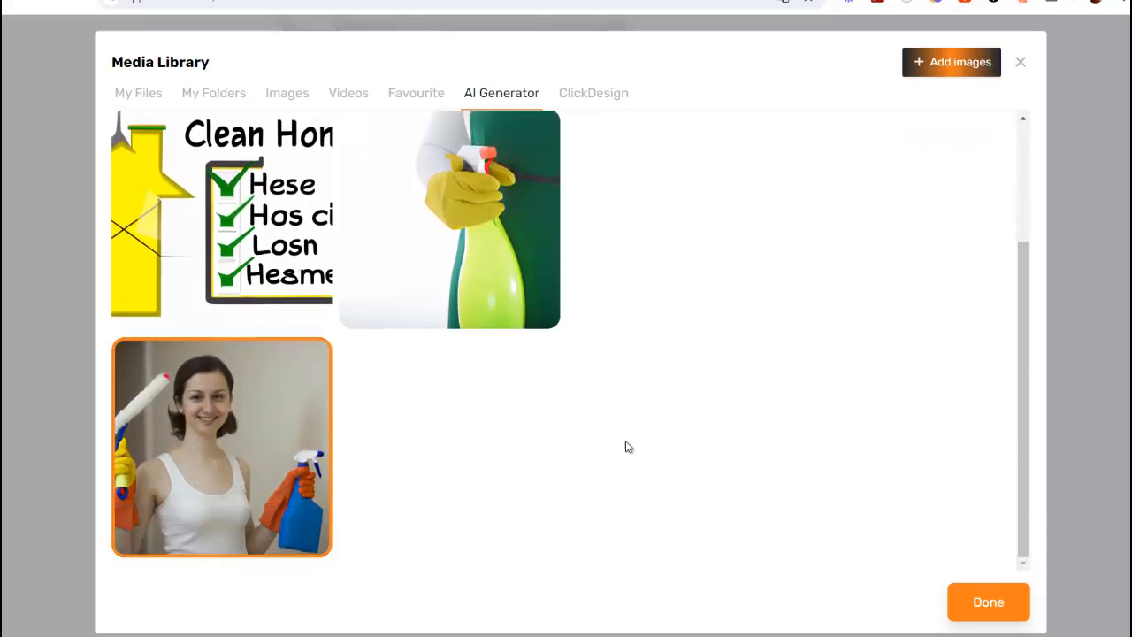
scroll(638, 450, "up", 2)
left_click(467, 327)
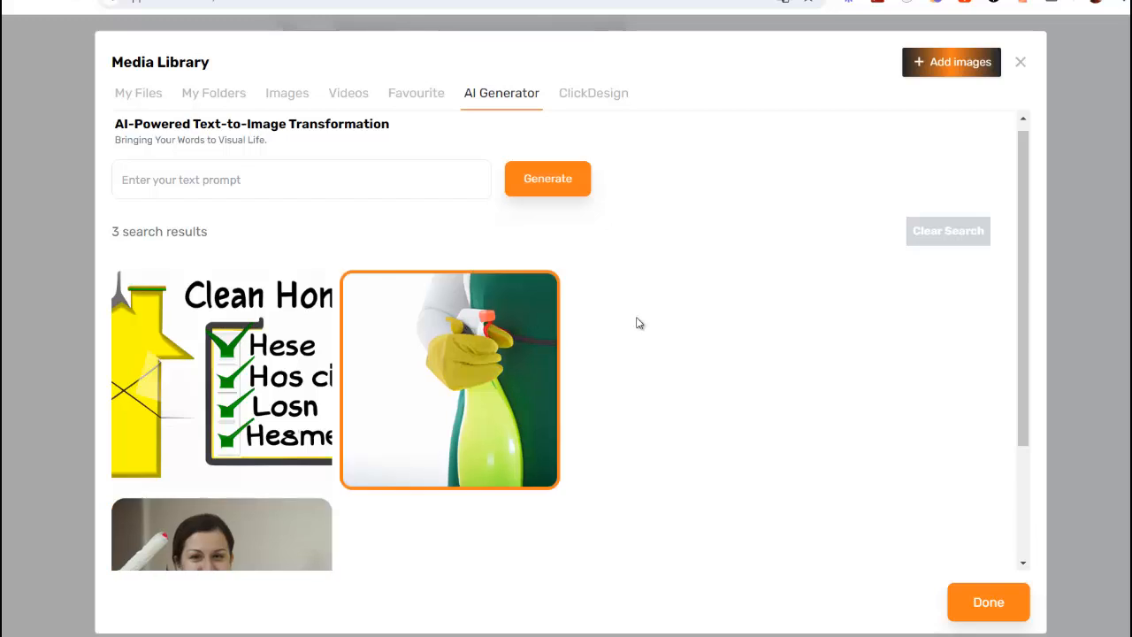
left_click(989, 602)
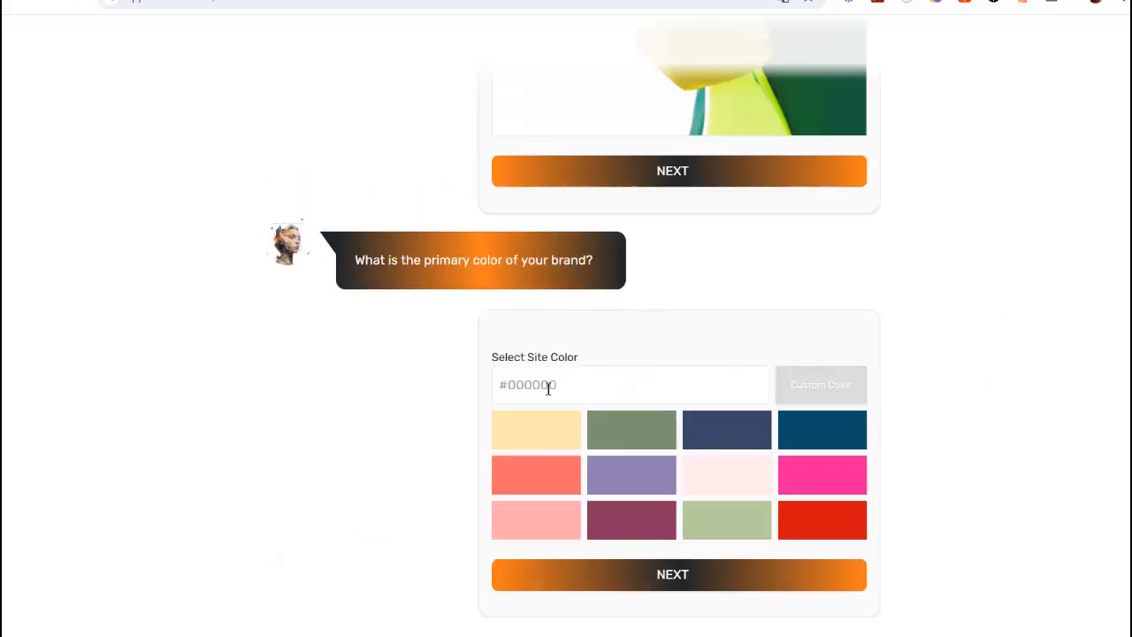
Set the brand's primary color to light green #B3C99C and have the website generated.
left_click(821, 386)
left_click(989, 386)
left_click(729, 528)
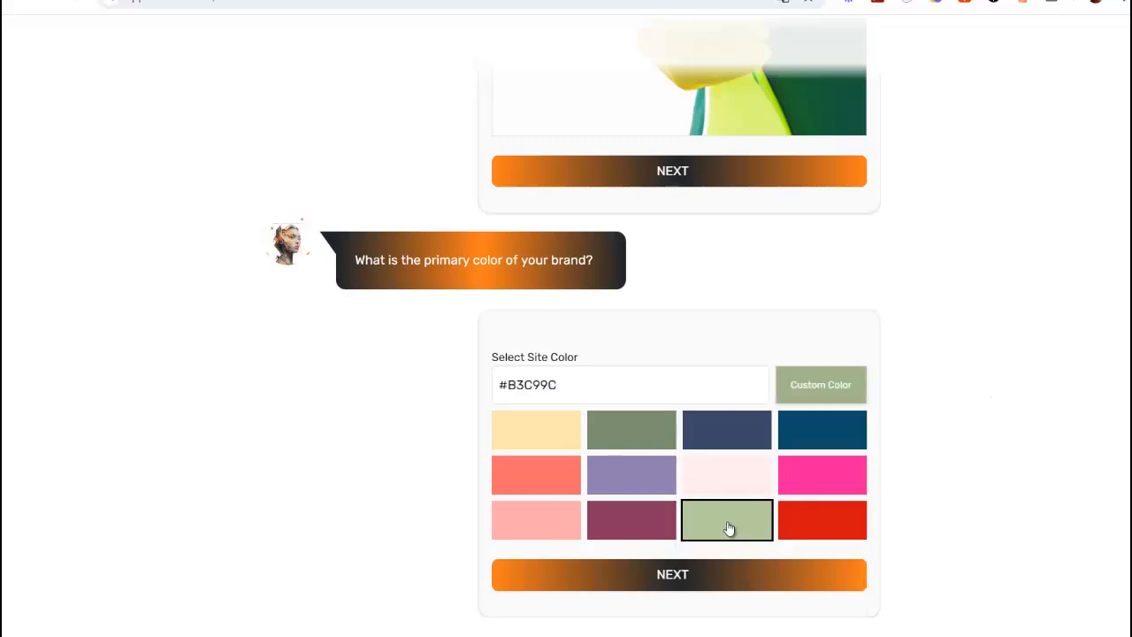
left_click(692, 575)
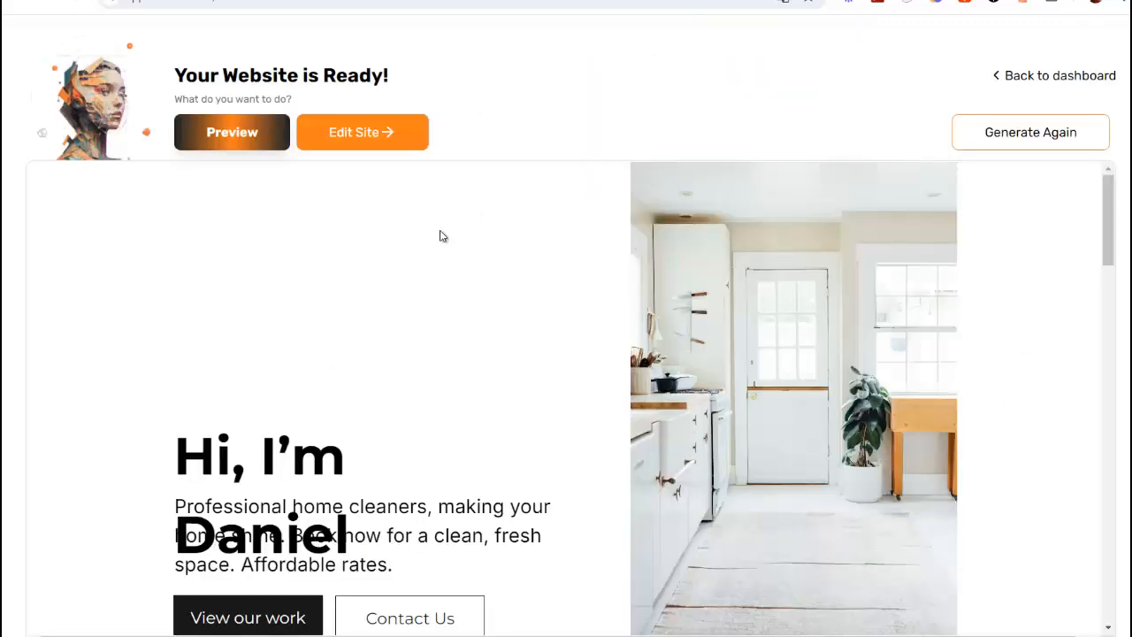
Look over the generated website, open it for editing and switch to its home page.
scroll(508, 316, "down", 7)
scroll(507, 329, "down", 12)
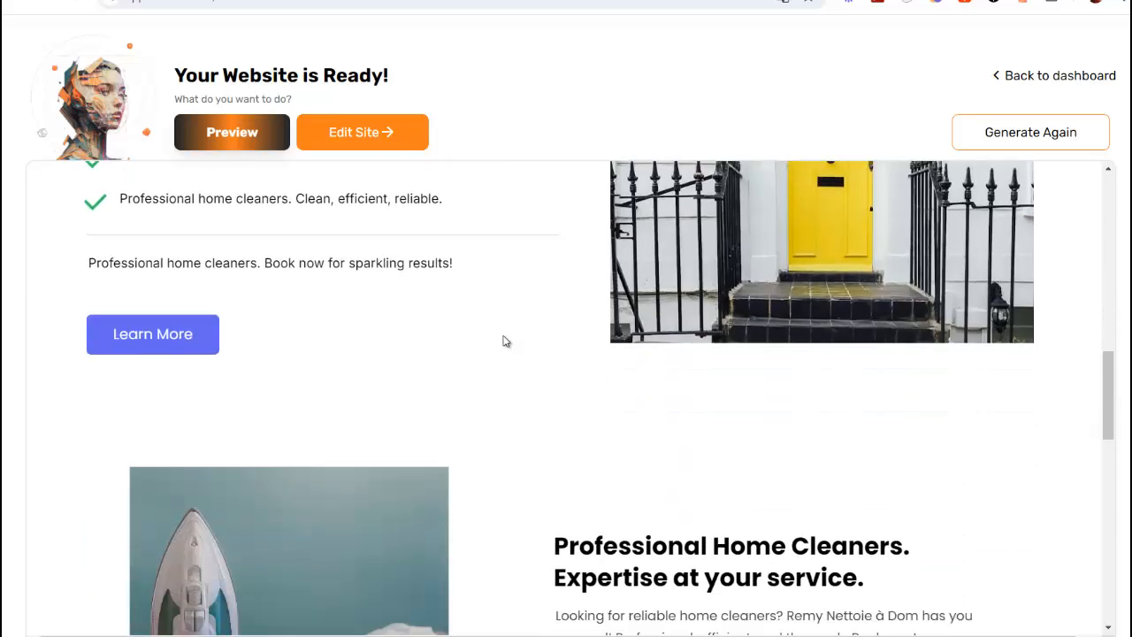
scroll(488, 402, "up", 13)
scroll(469, 384, "up", 7)
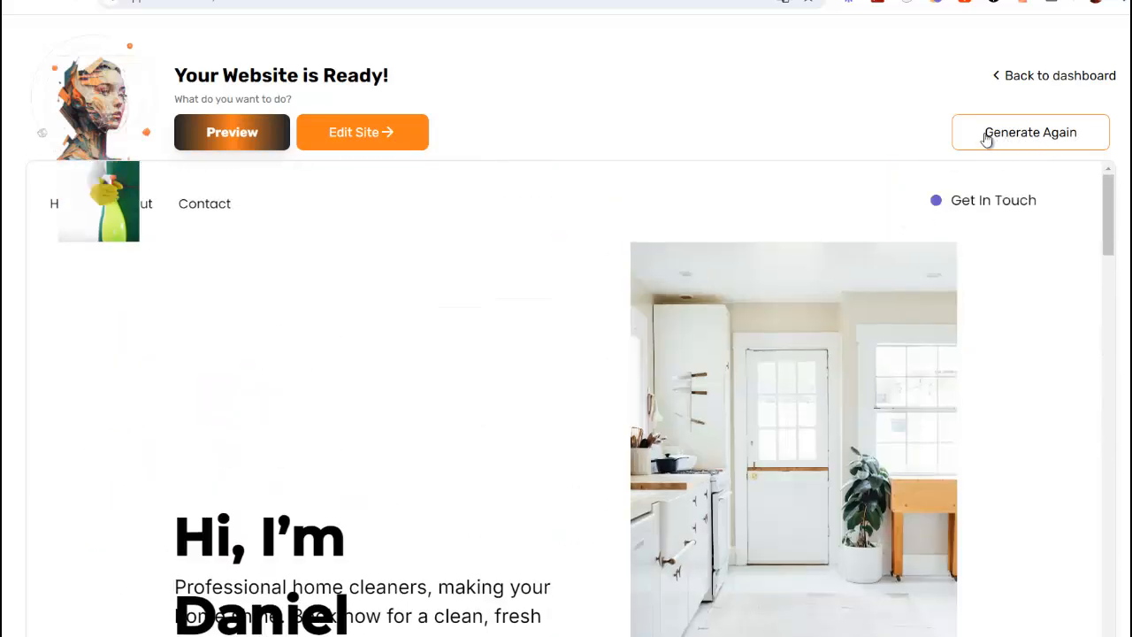
left_click(383, 135)
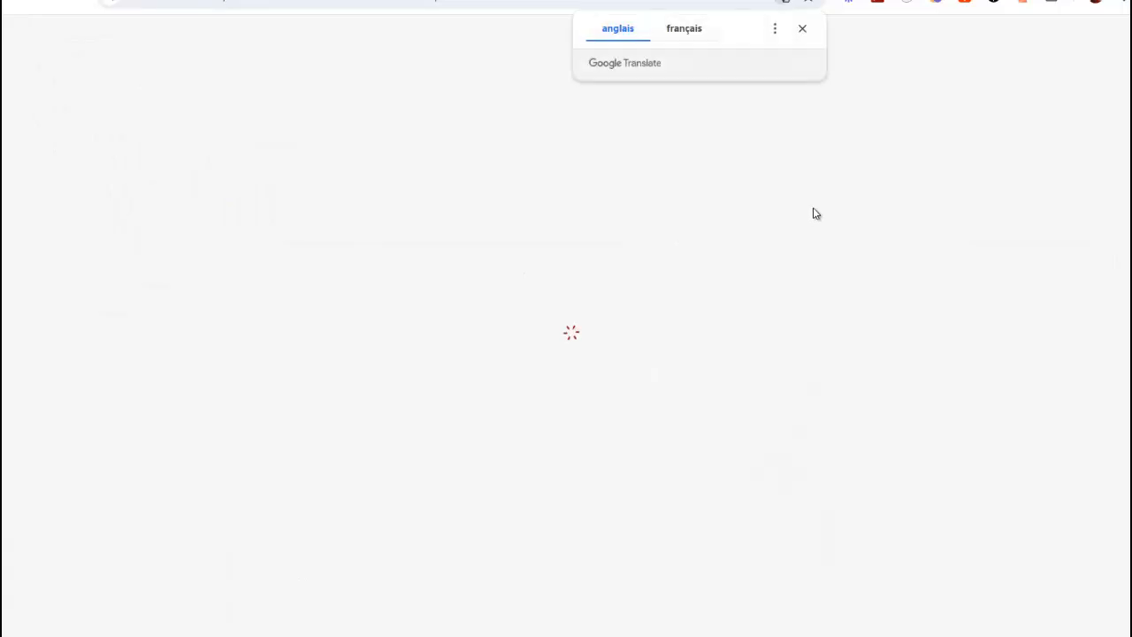
left_click(802, 32)
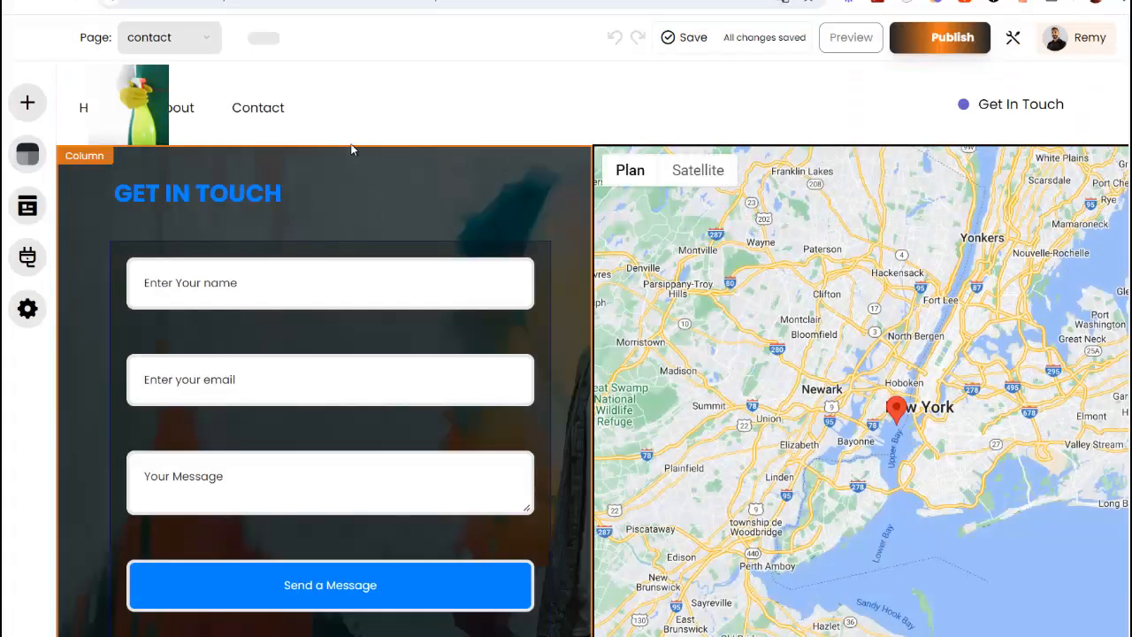
left_click(199, 48)
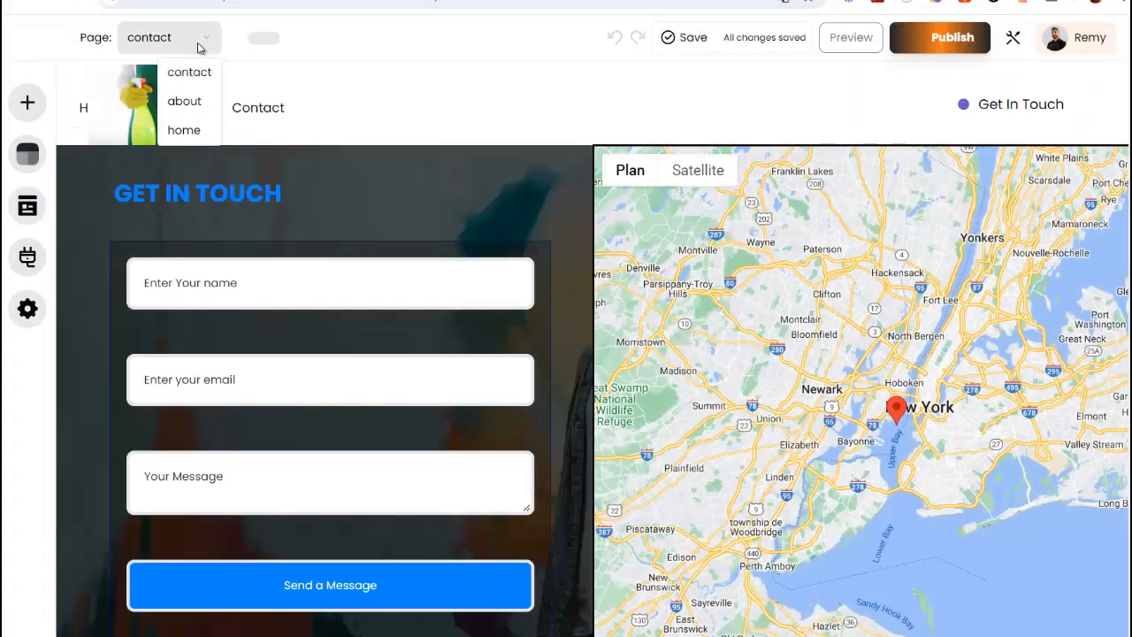
left_click(184, 131)
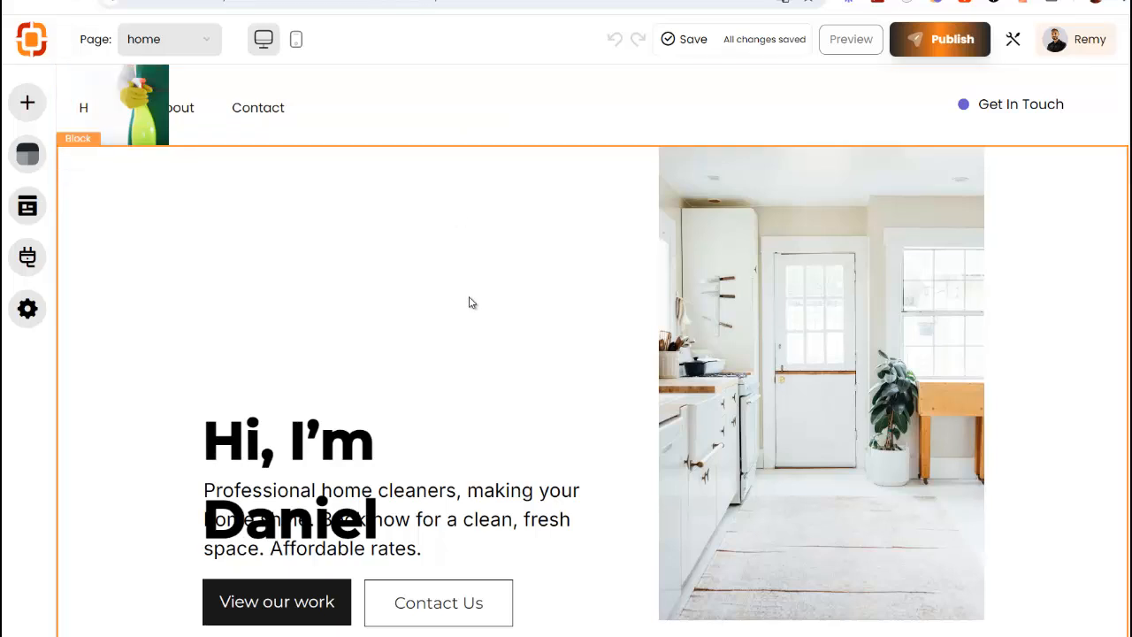
Move the large greeting heading on the home page up, clear of the description paragraph.
scroll(491, 299, "down", 2)
scroll(498, 300, "up", 2)
scroll(460, 319, "down", 1)
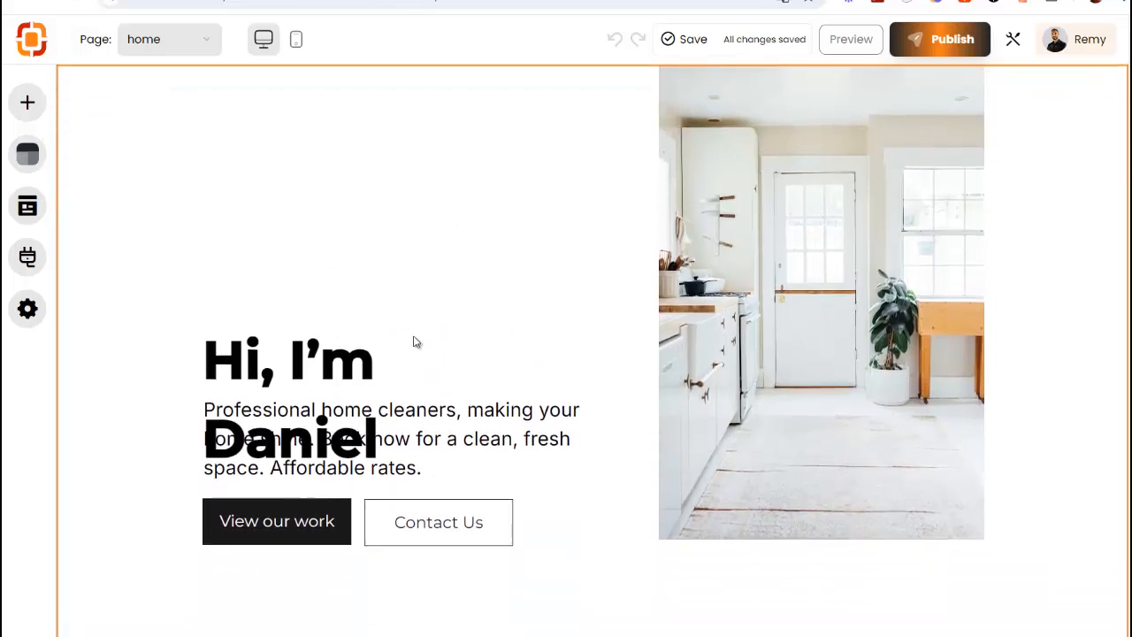
left_click(315, 363)
left_click_drag(346, 343, 324, 168)
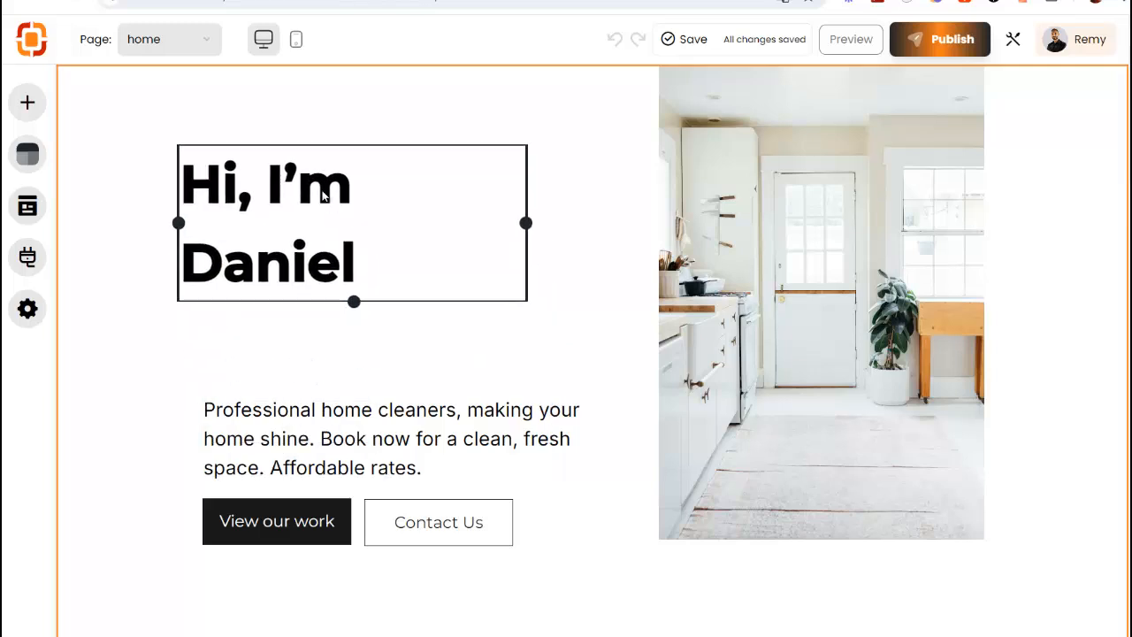
Generate AI text for the home page heading on the topic "avantages du nettoyage à domicile" in French with an Educational tone.
left_click(541, 154)
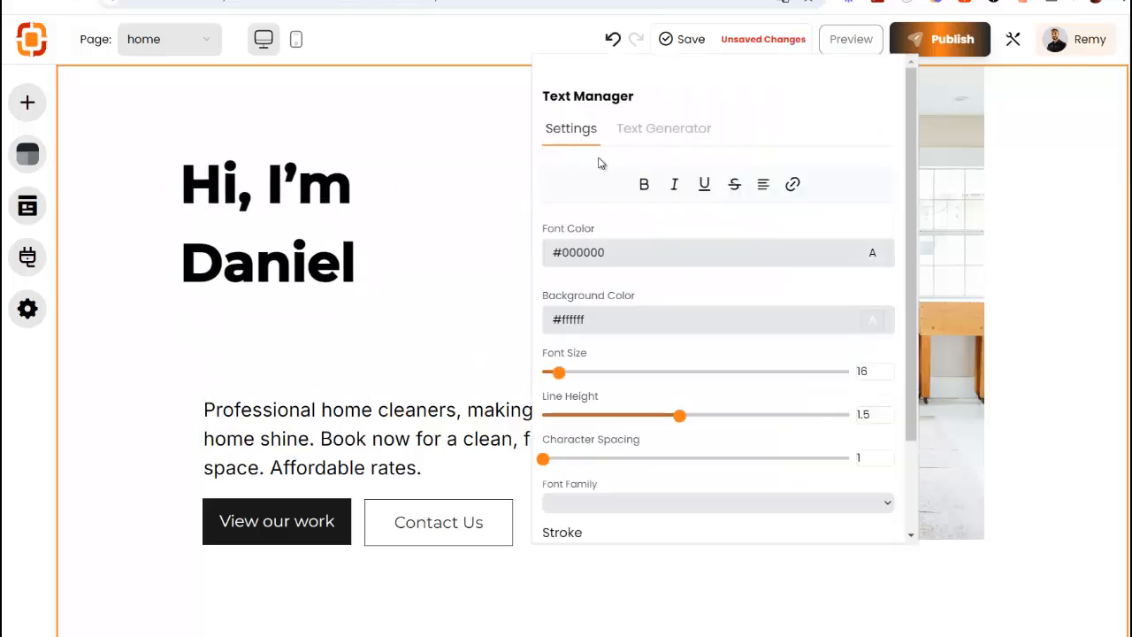
left_click(674, 131)
left_click(588, 220)
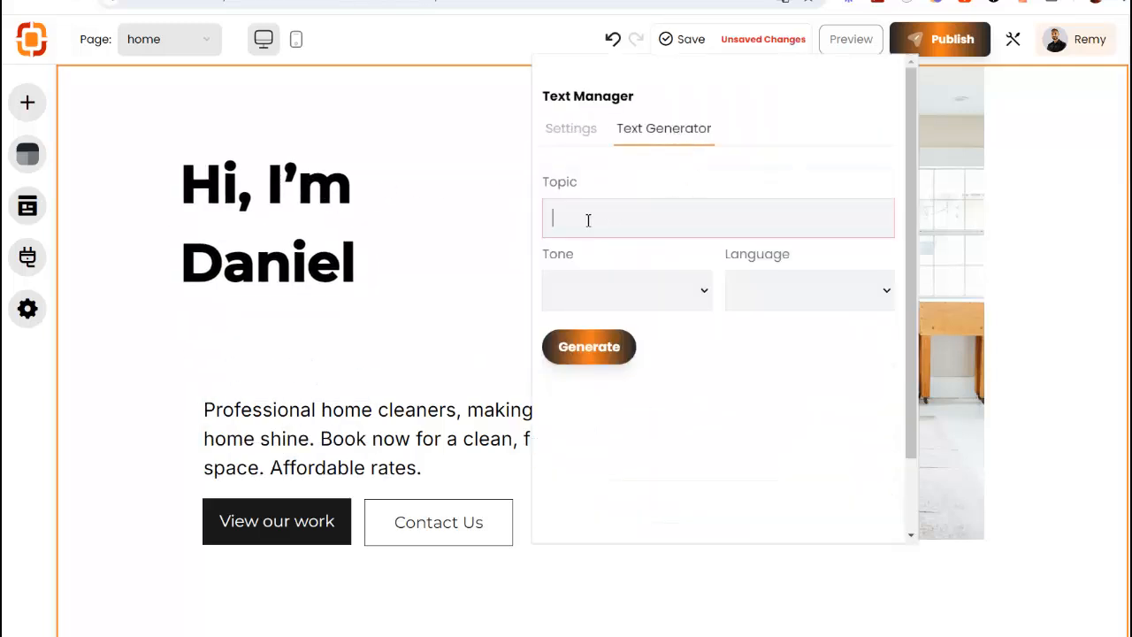
type("avanta")
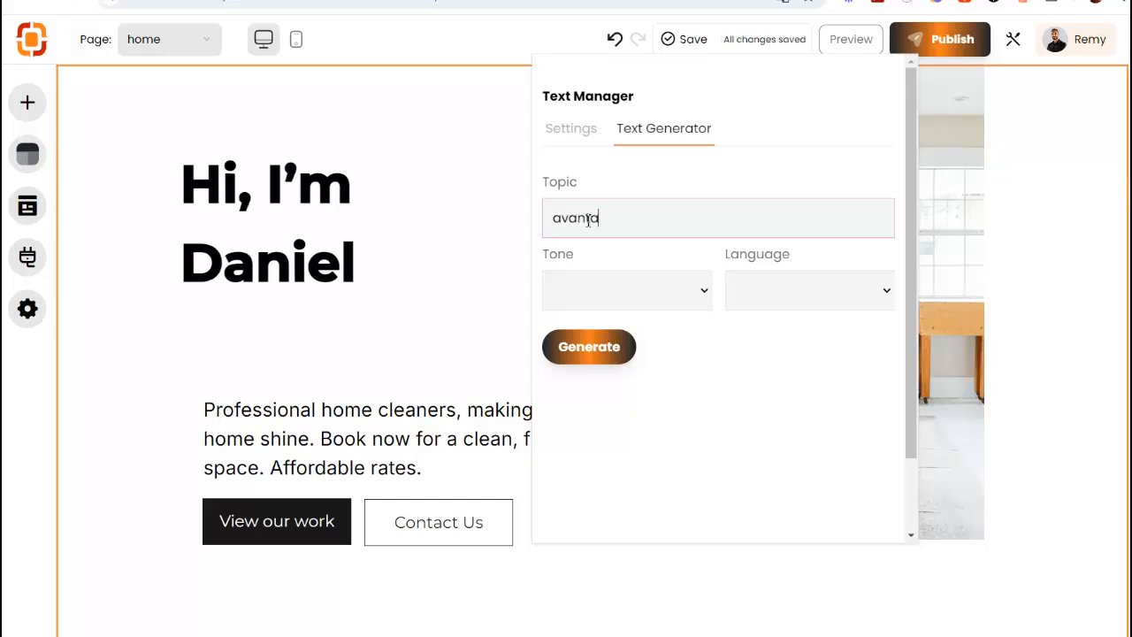
type("ges du nettoyage à domicile")
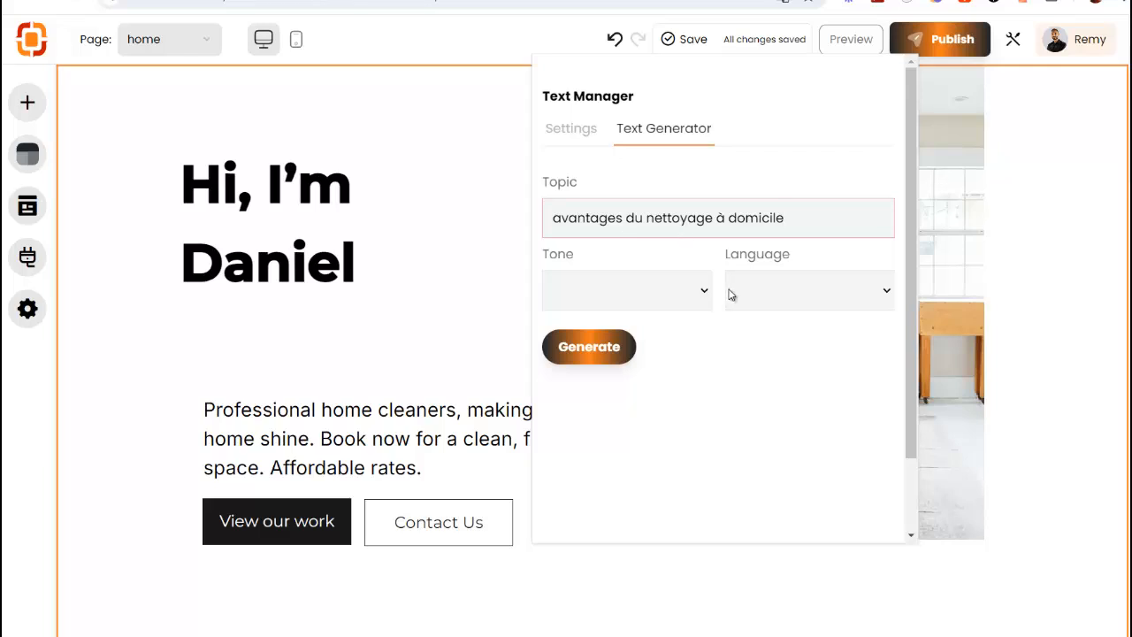
left_click(730, 294)
left_click(790, 362)
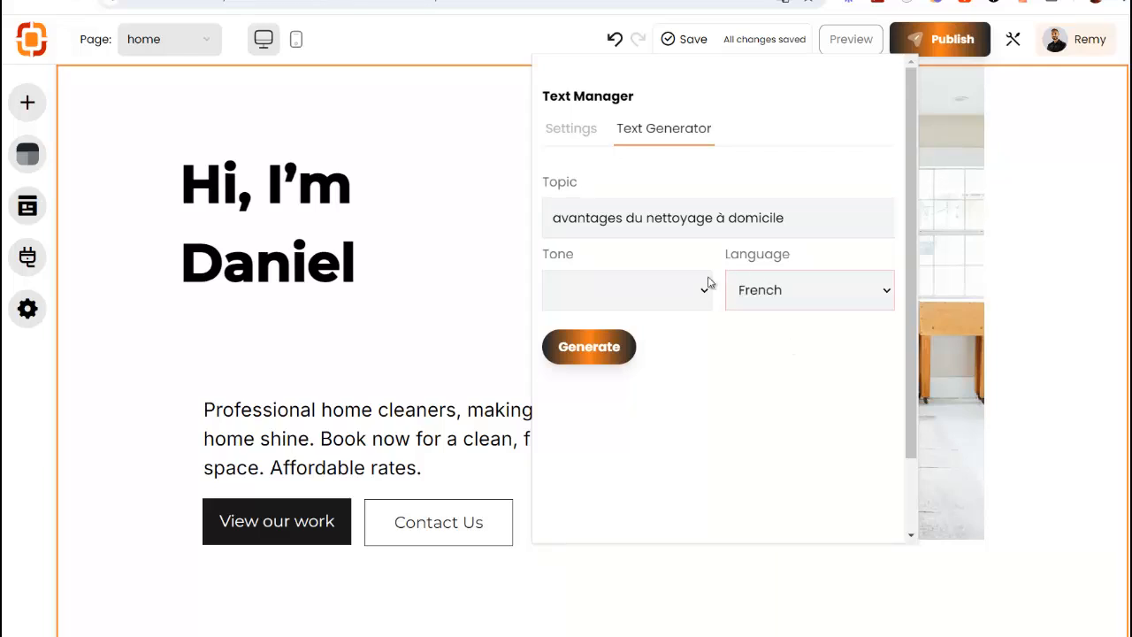
left_click(641, 301)
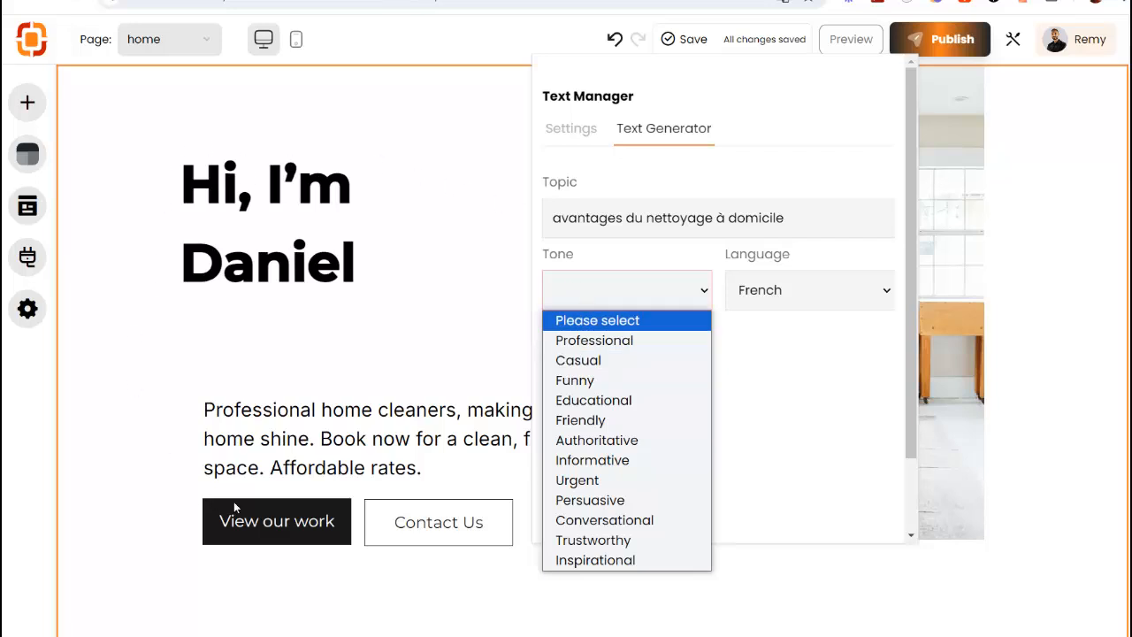
left_click(593, 401)
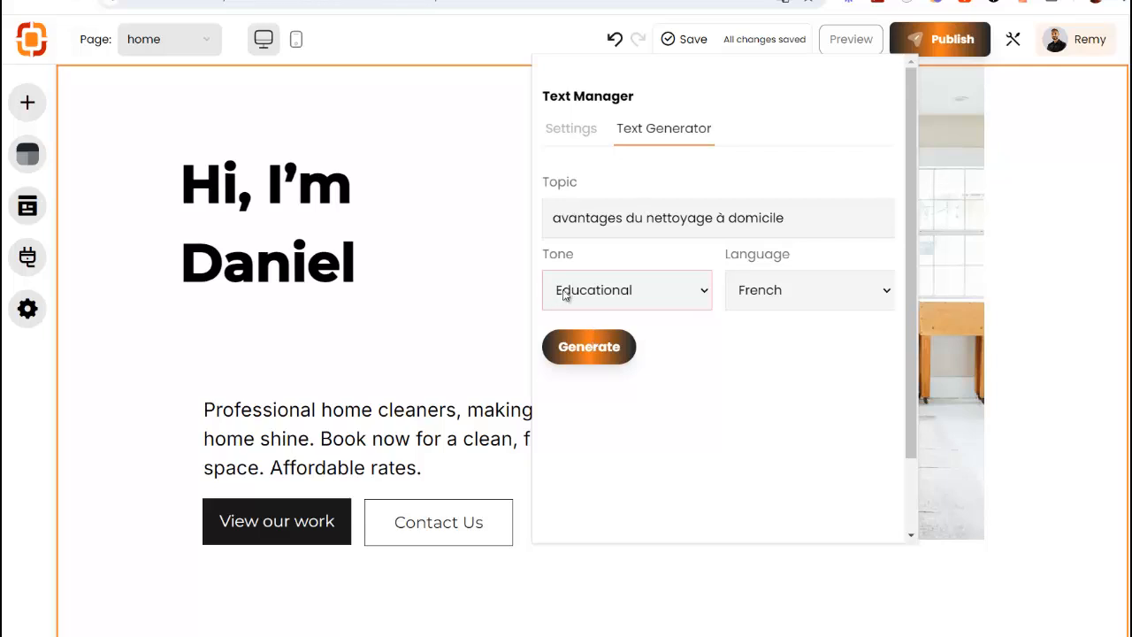
left_click(630, 348)
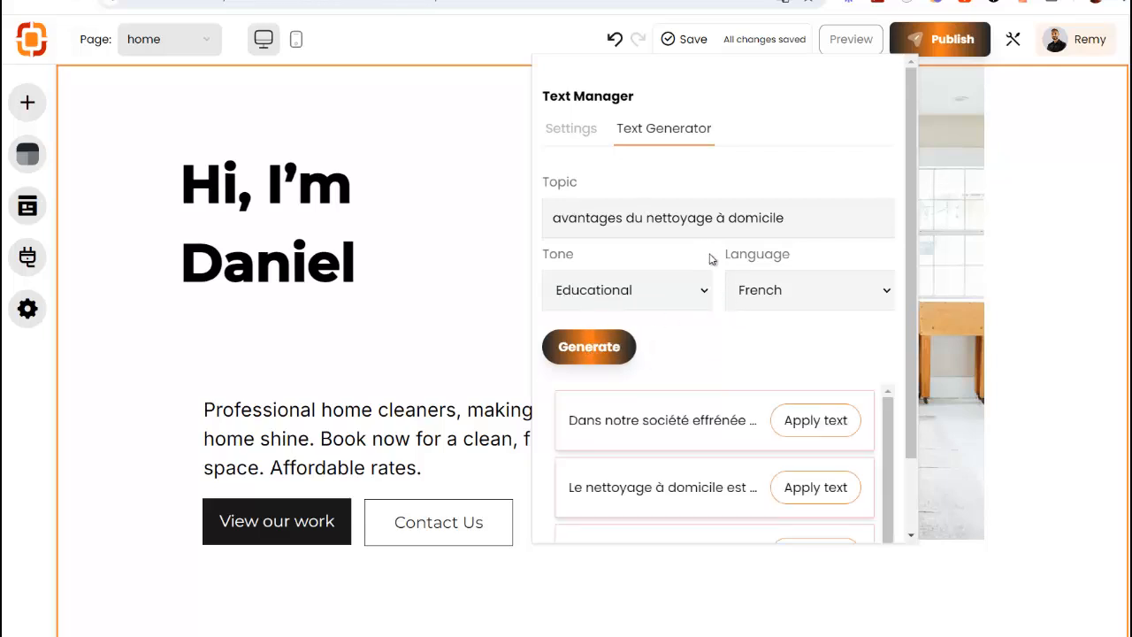
Trim the first generated suggestion to its sentence beginning "C'est pourquoi" and ending "impeccable.", and apply it to the heading.
scroll(710, 258, "down", 1)
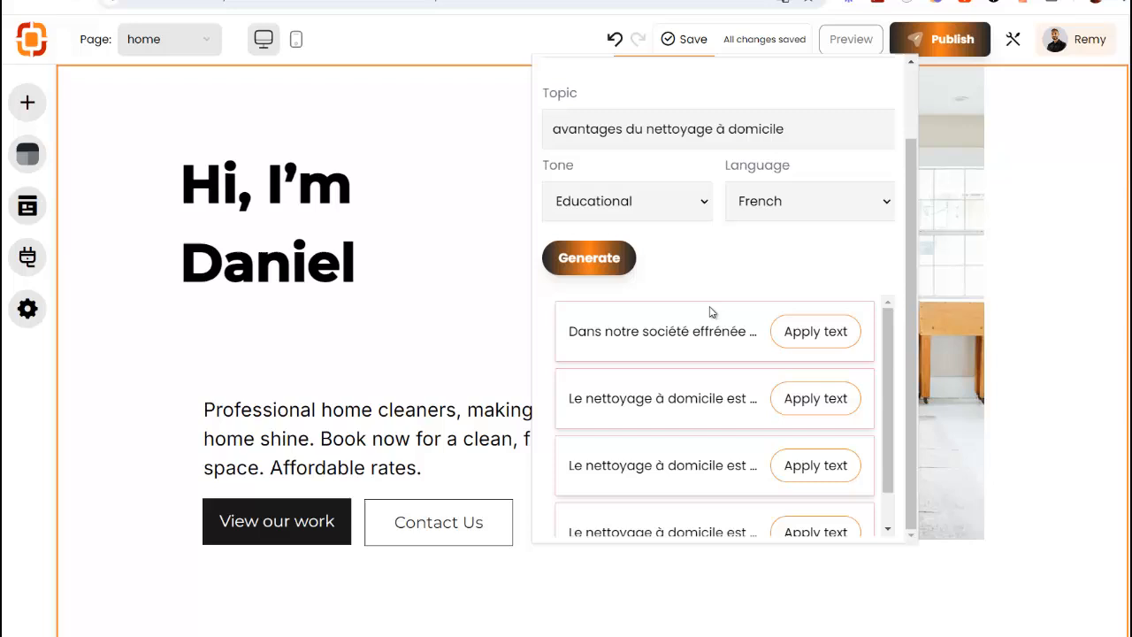
left_click(813, 333)
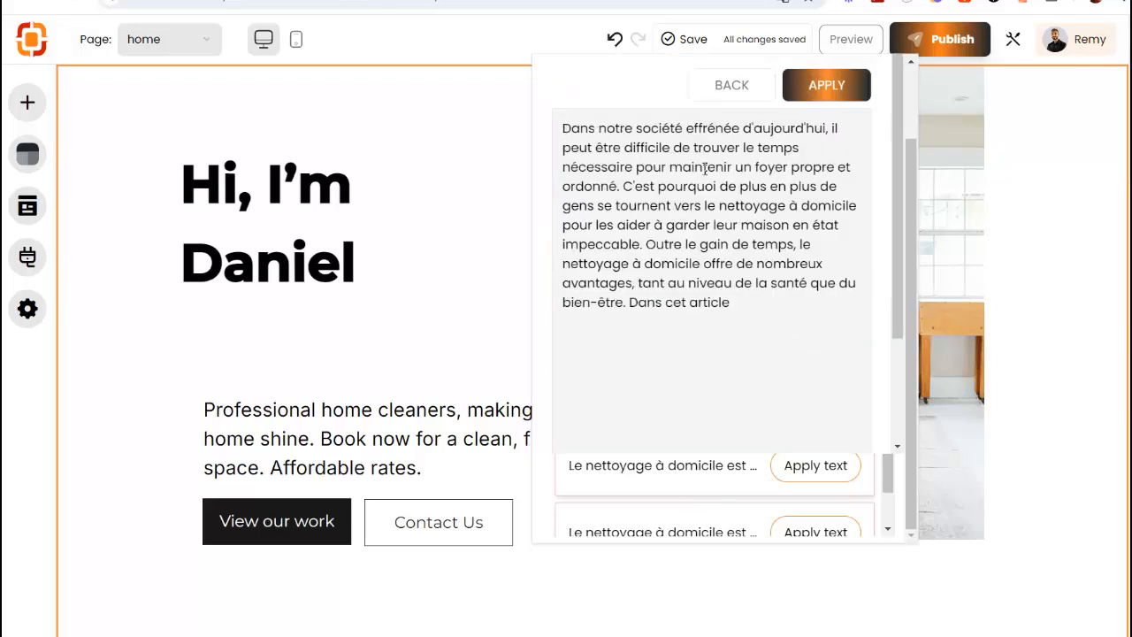
scroll(602, 219, "up", 1)
scroll(704, 337, "down", 1)
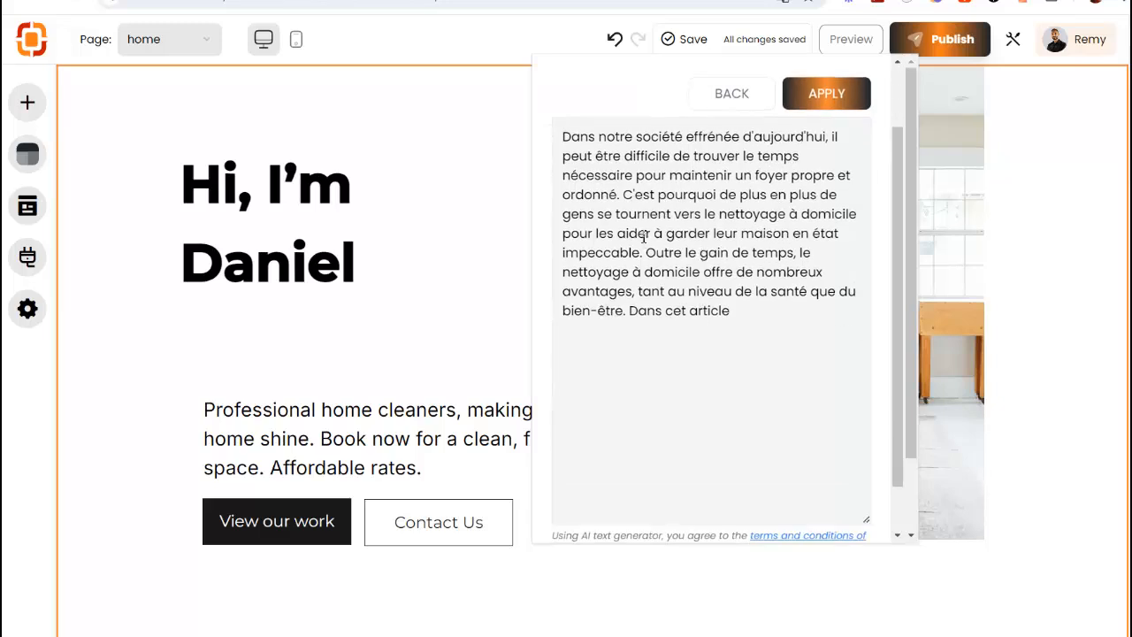
left_click_drag(623, 193, 542, 136)
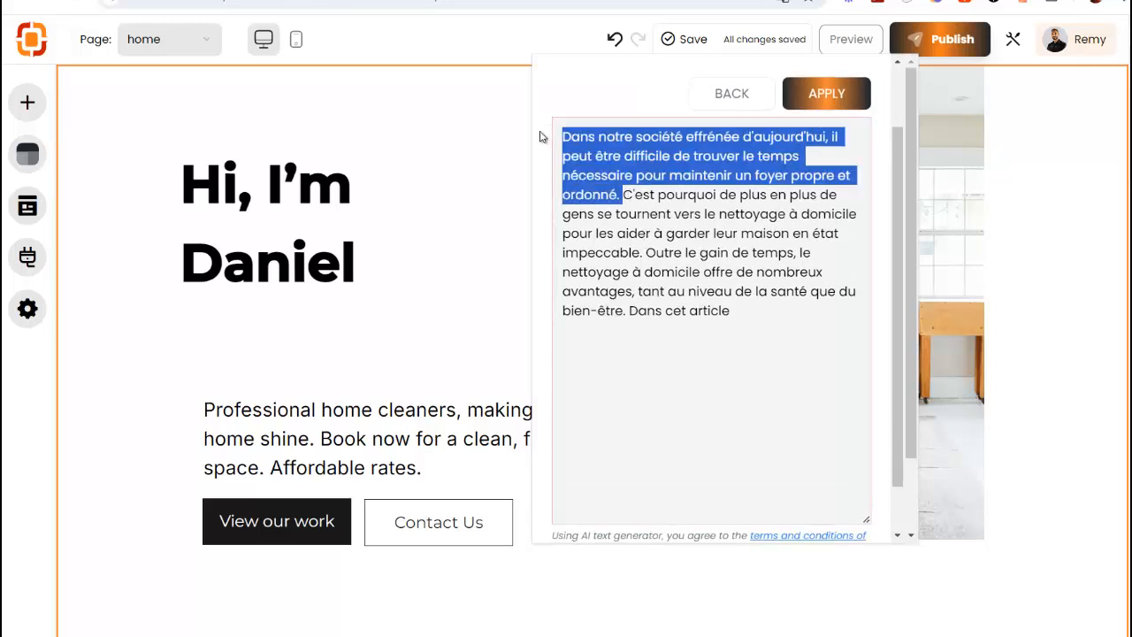
key("BackSpace")
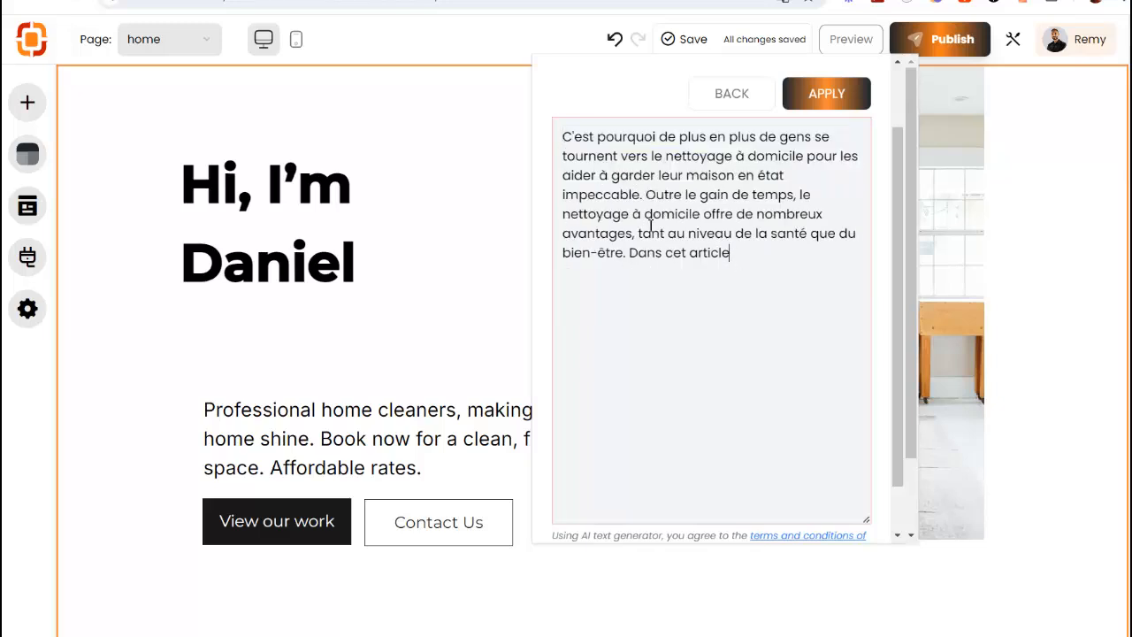
left_click_drag(729, 253, 644, 195)
key("BackSpace")
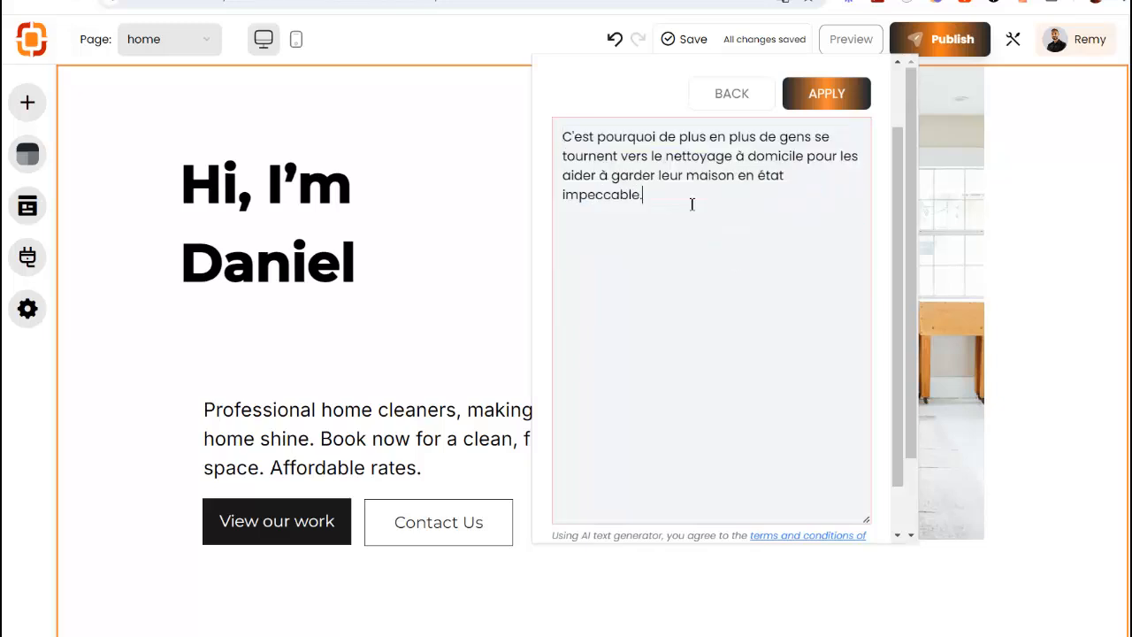
left_click(841, 96)
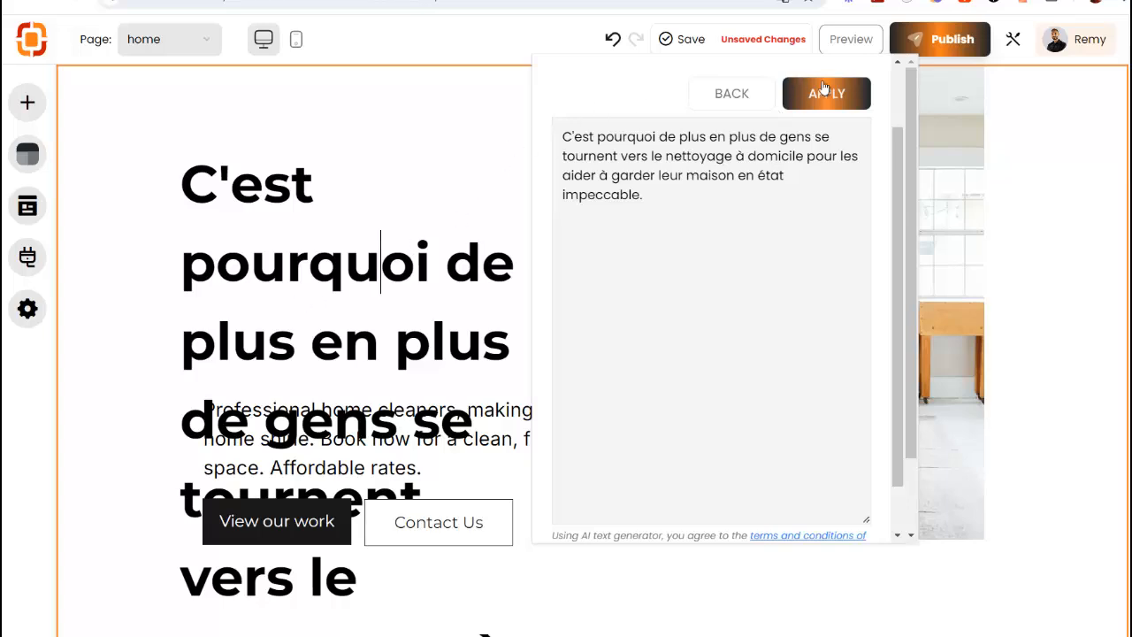
Delete "pourquoi de plus en plus de gens se tournent" from the large home page heading.
left_click(410, 184)
scroll(362, 283, "down", 3)
scroll(340, 322, "up", 4)
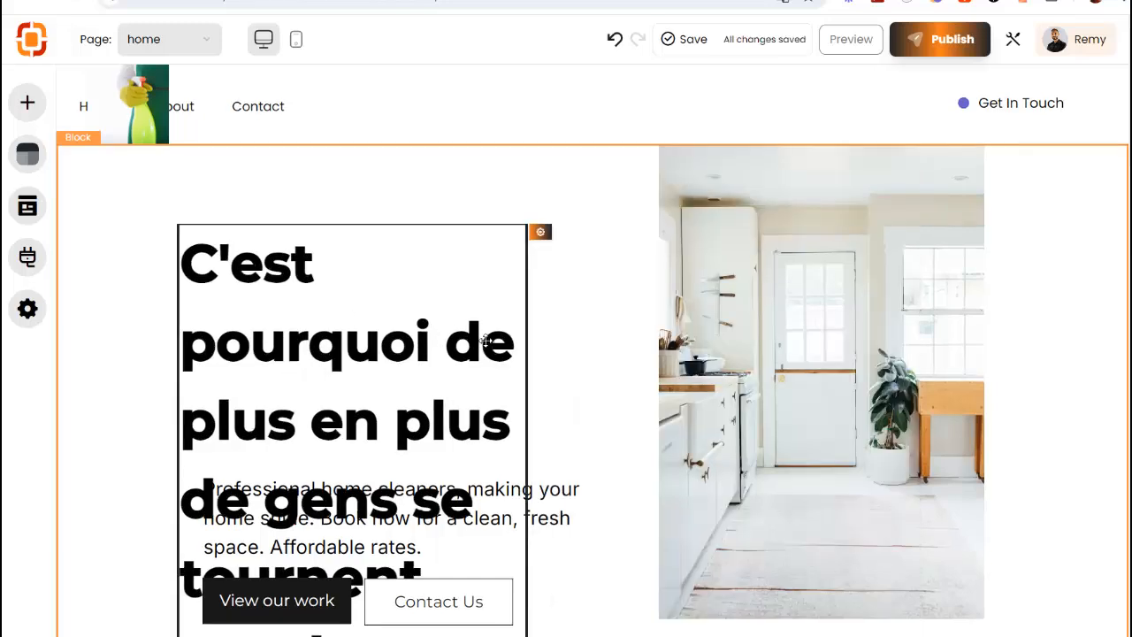
scroll(500, 341, "down", 2)
scroll(516, 250, "up", 2)
left_click(540, 235)
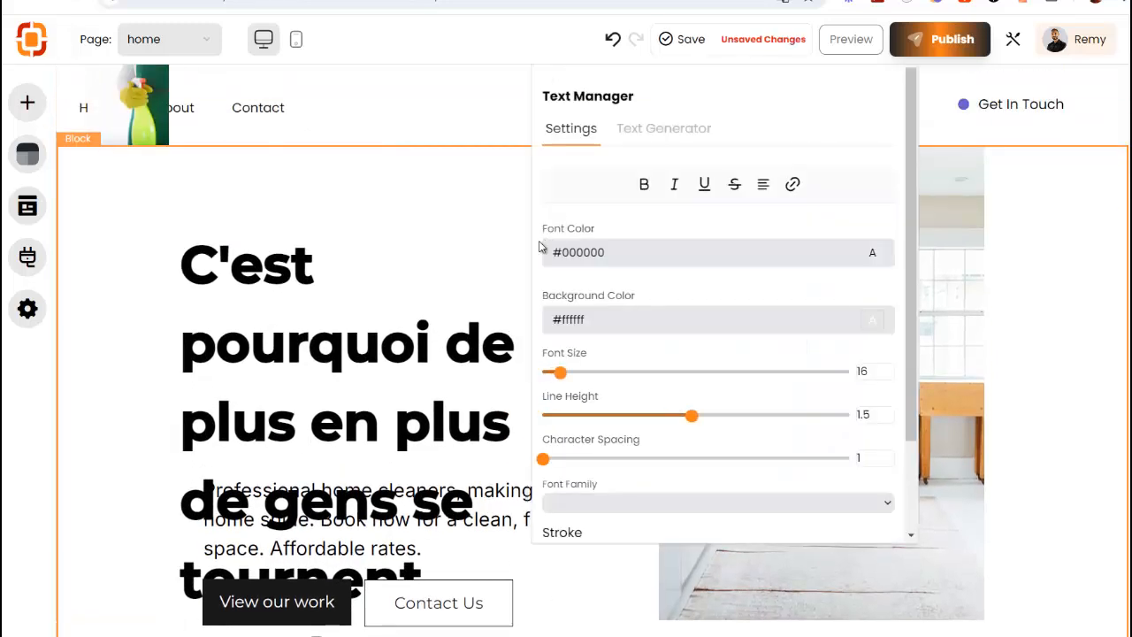
key("BackSpace")
key("BackSpace")
key("BackSpace")
key("BackSpace")
key("BackSpace")
key("BackSpace")
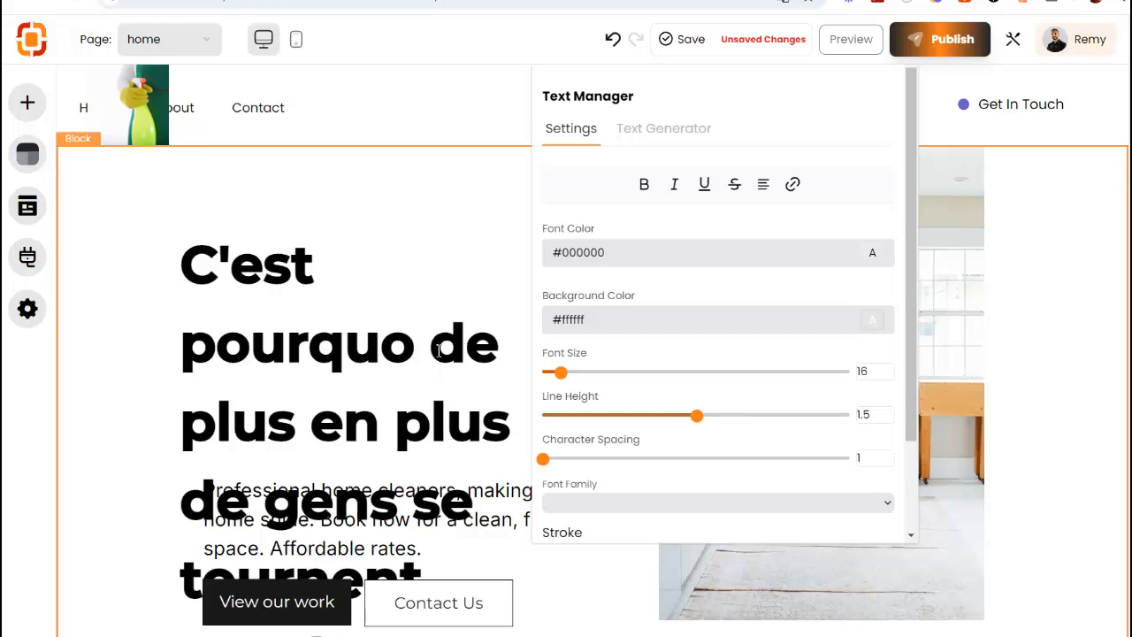
key("BackSpace")
key("BackSpace")
key("BackSpace")
left_click_drag(395, 343, 363, 281)
key("BackSpace")
left_click_drag(425, 440, 331, 265)
key("BackSpace")
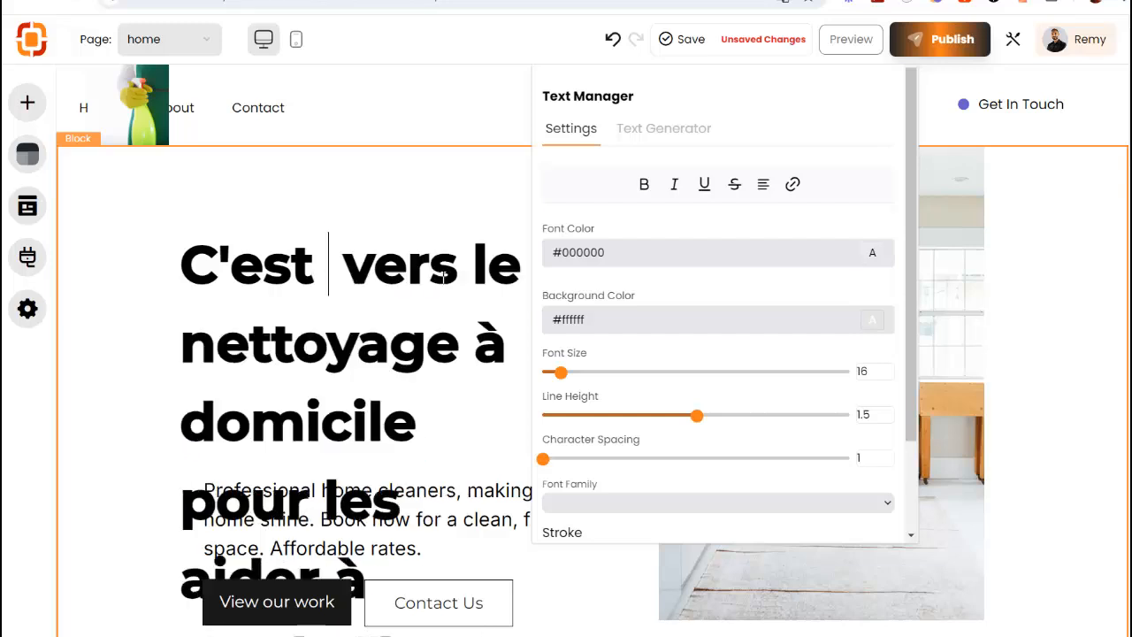
Reduce the heading's line height to 1.2 and reword it as "Nettoyage à domicile pour garder votre maison impeccable.".
left_click_drag(696, 415, 615, 412)
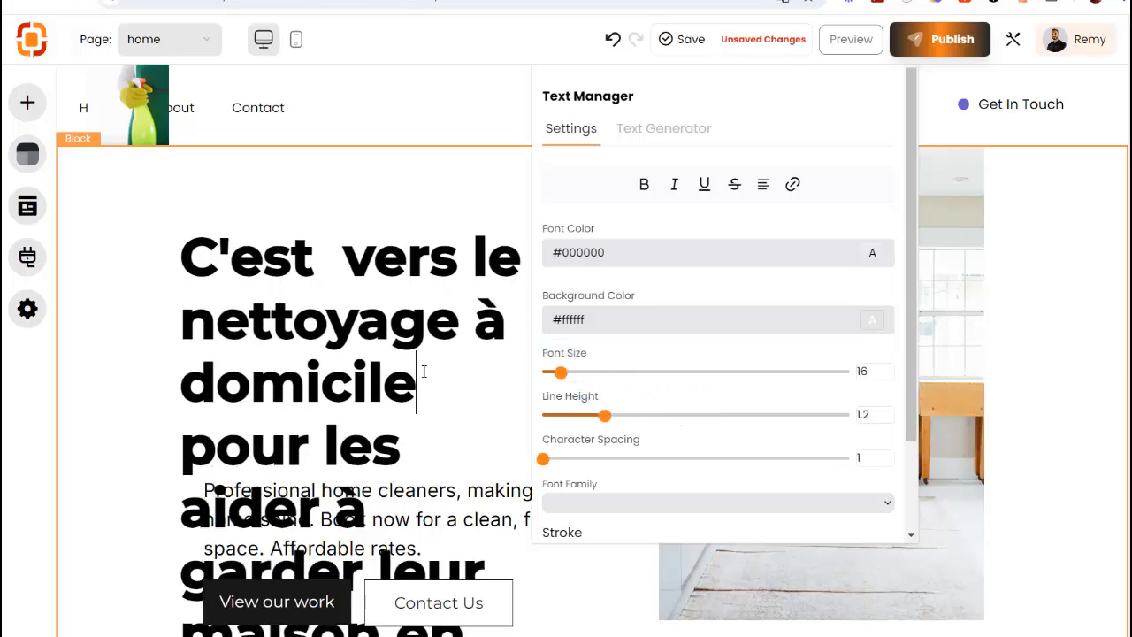
scroll(416, 354, "down", 4)
scroll(422, 450, "up", 3)
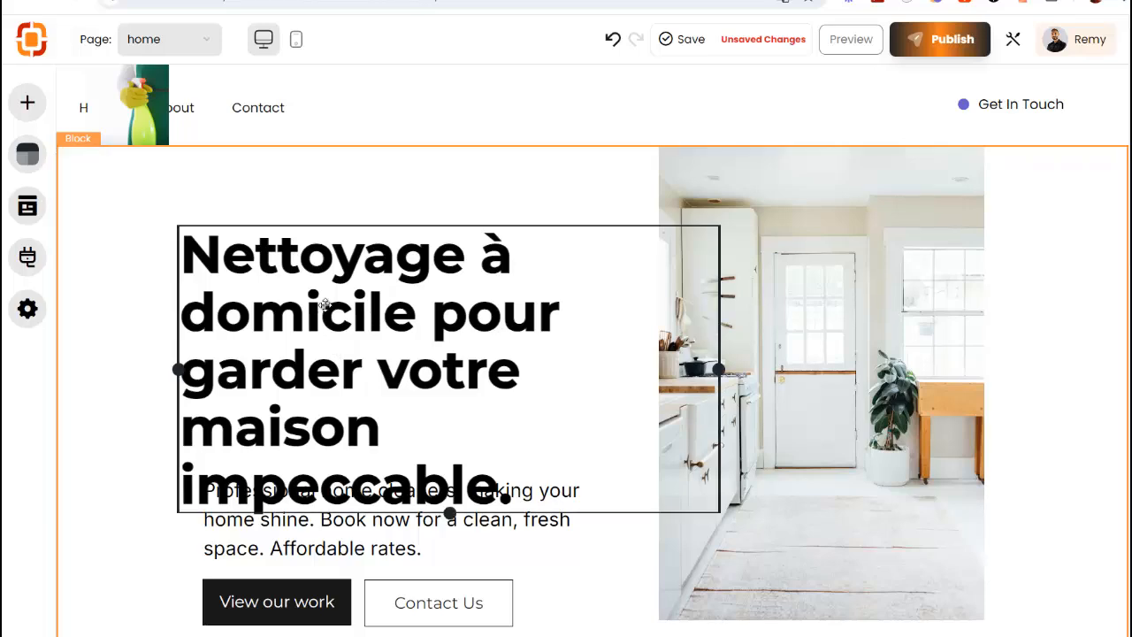
Move the reworded heading up so it sits just above the description paragraph.
left_click_drag(334, 281, 356, 287)
scroll(355, 288, "down", 3)
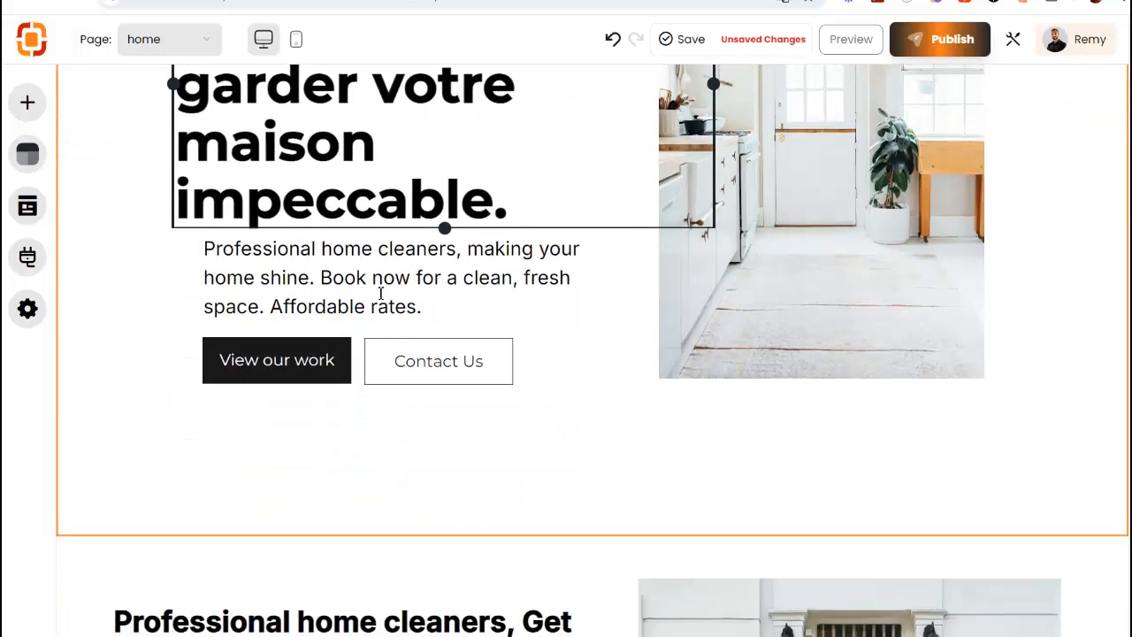
left_click(472, 274)
left_click(598, 243)
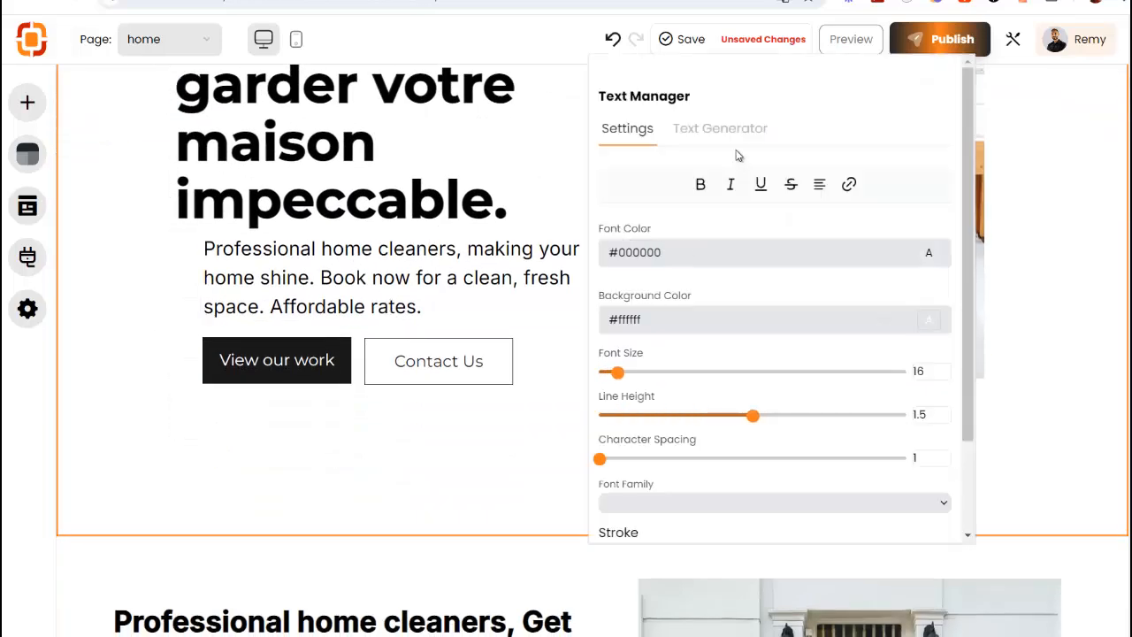
left_click(720, 131)
left_click(339, 457)
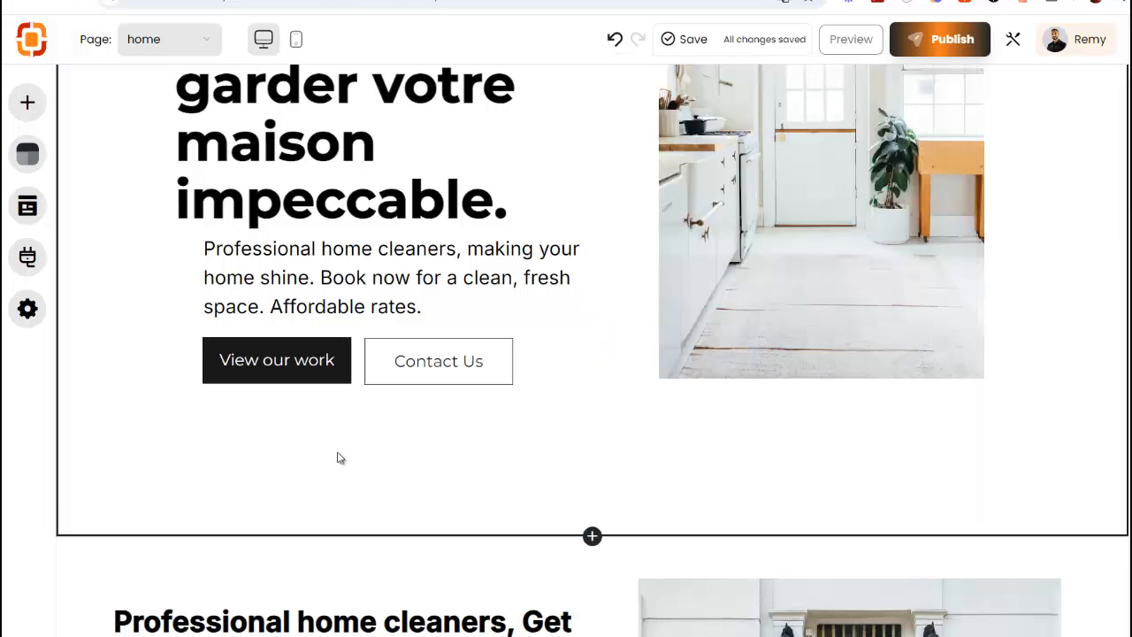
Look over the remaining home page sections down to the contact form and return to the heading section.
scroll(450, 263, "down", 5)
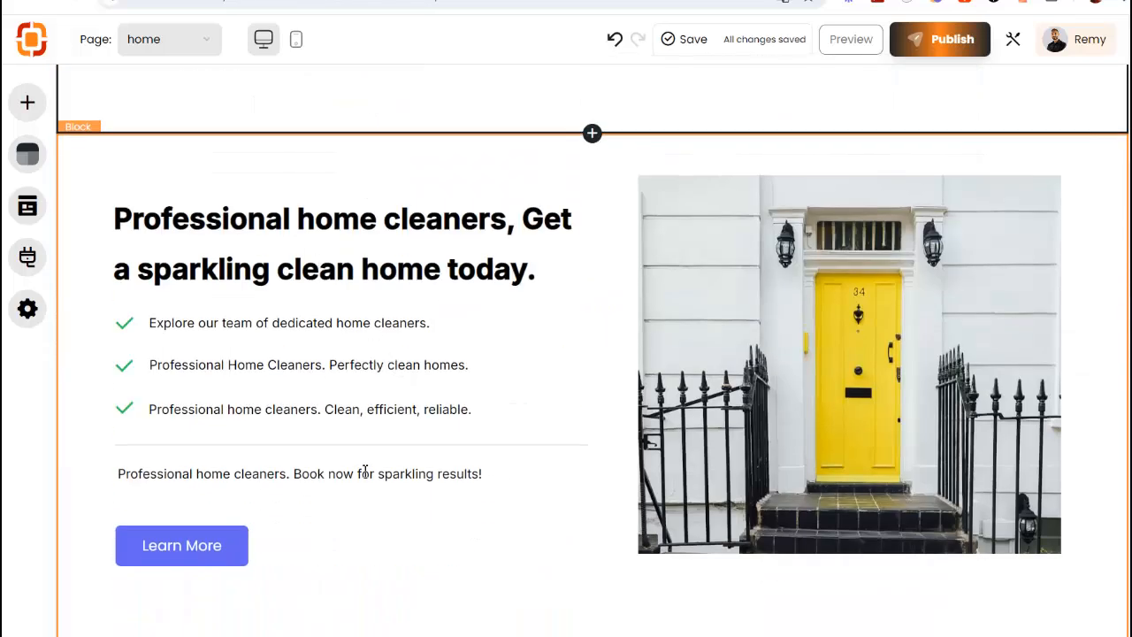
scroll(364, 475, "up", 1)
scroll(363, 446, "up", 1)
scroll(571, 416, "down", 4)
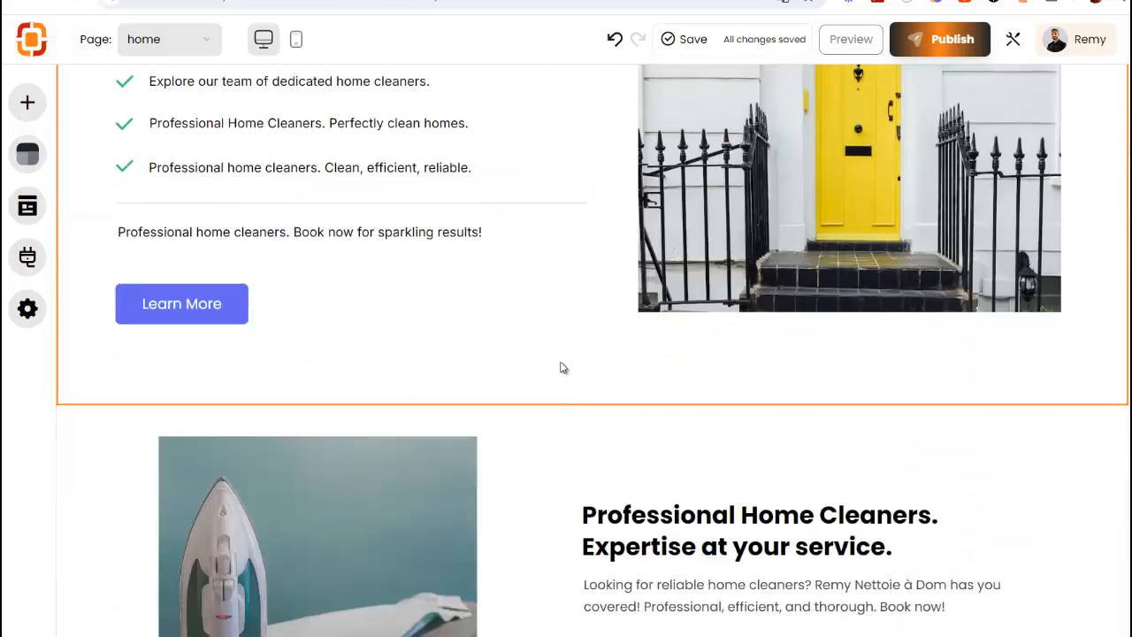
scroll(560, 369, "down", 5)
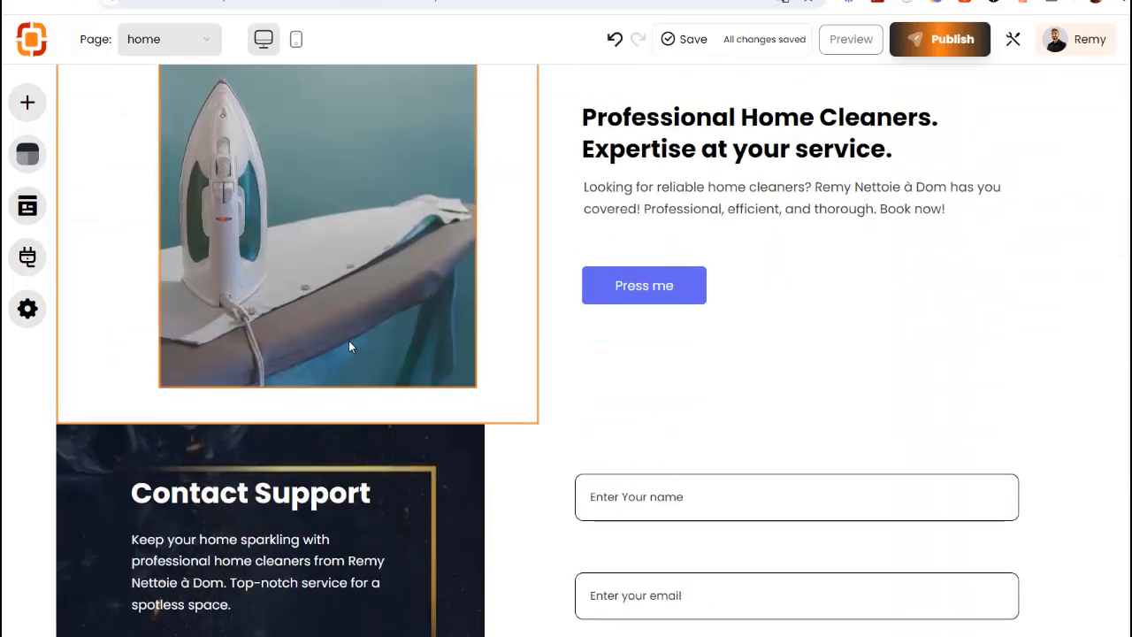
scroll(221, 341, "up", 2)
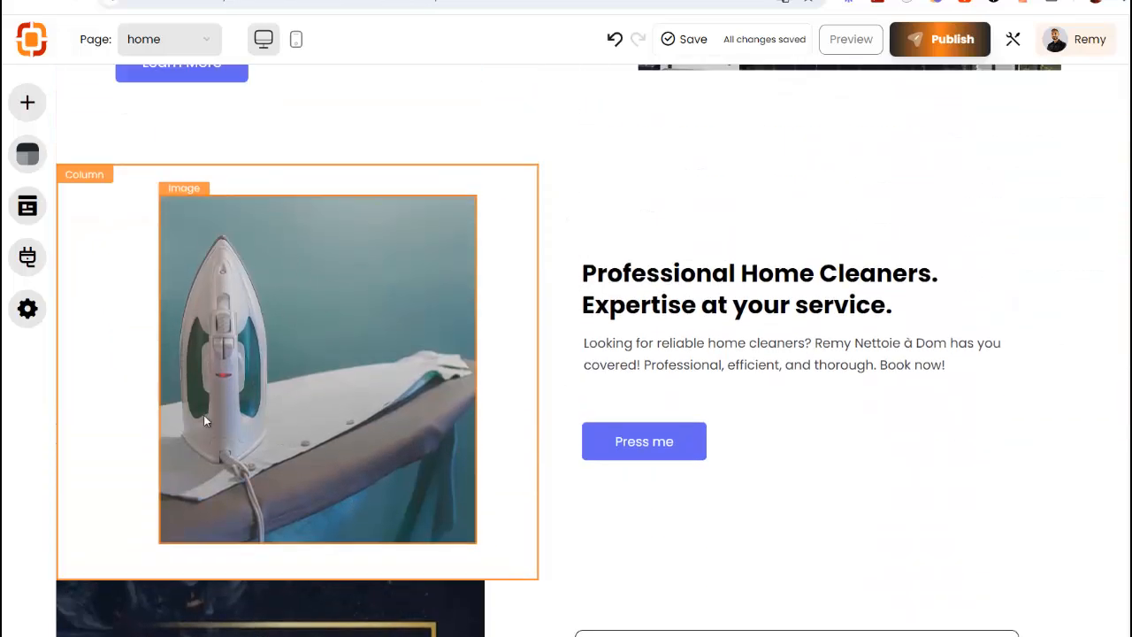
scroll(224, 335, "up", 8)
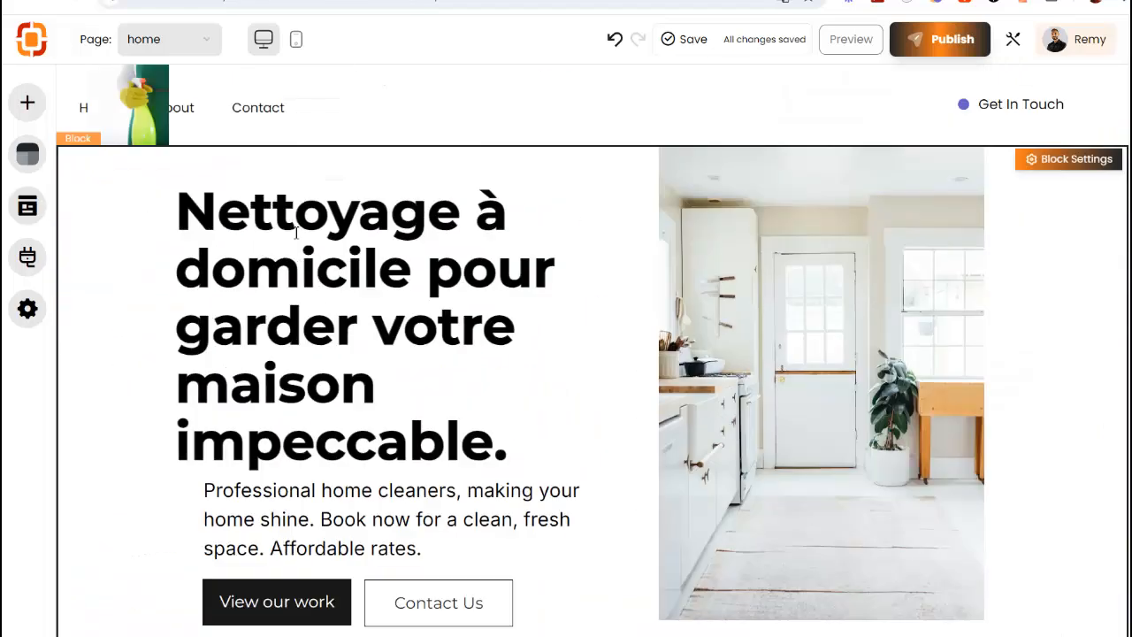
Switch to the about page and look over its text and image sections.
left_click(192, 40)
left_click(194, 103)
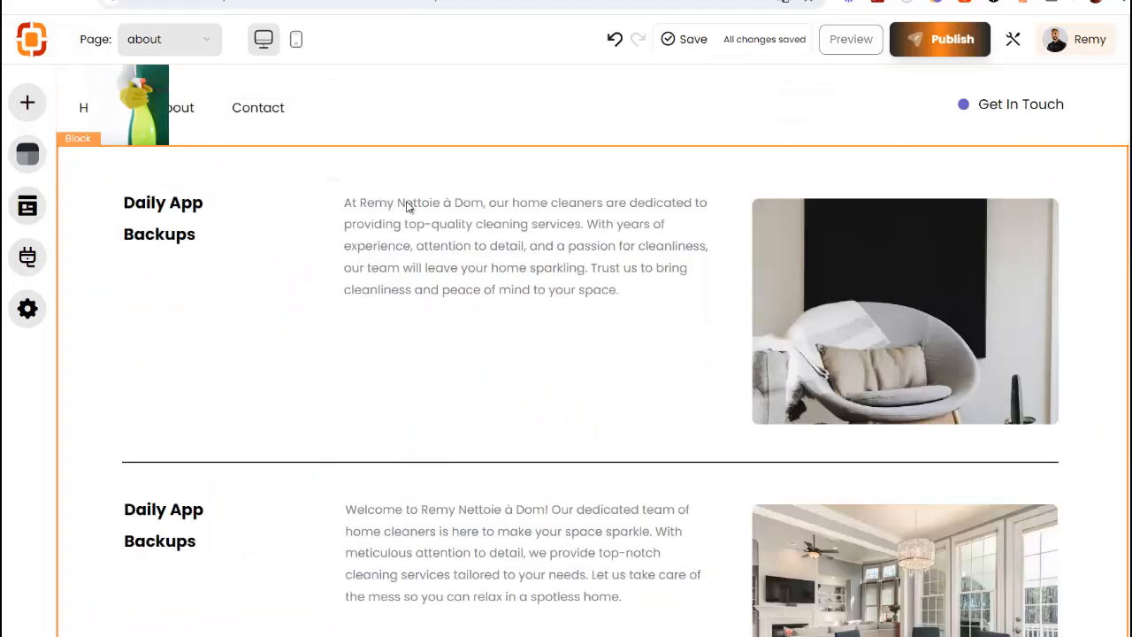
scroll(588, 237, "down", 5)
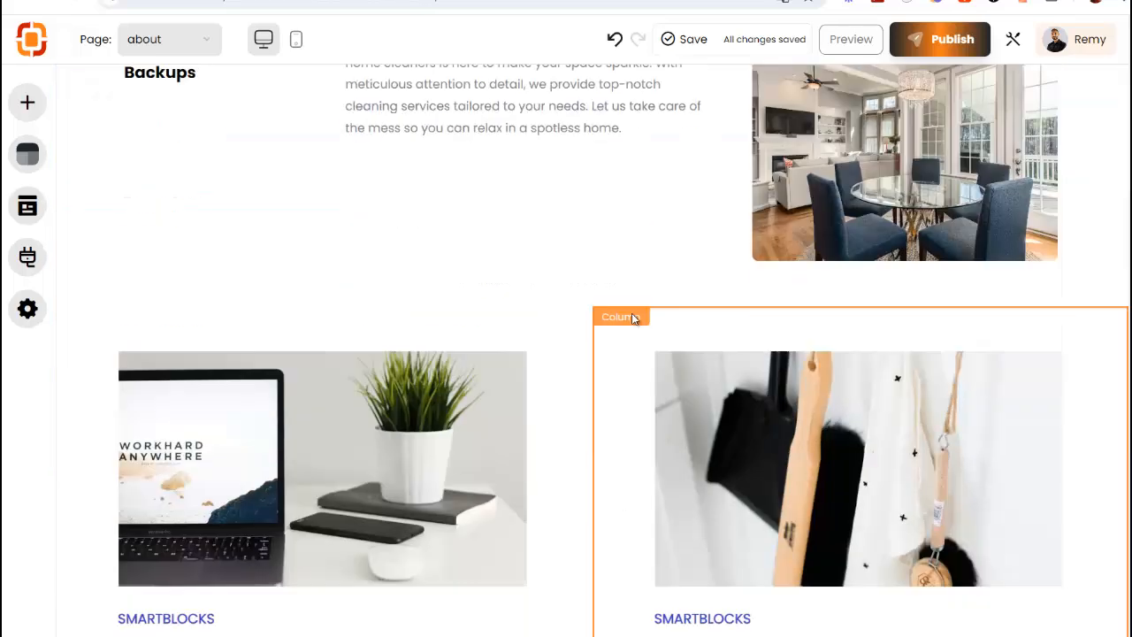
scroll(631, 313, "up", 5)
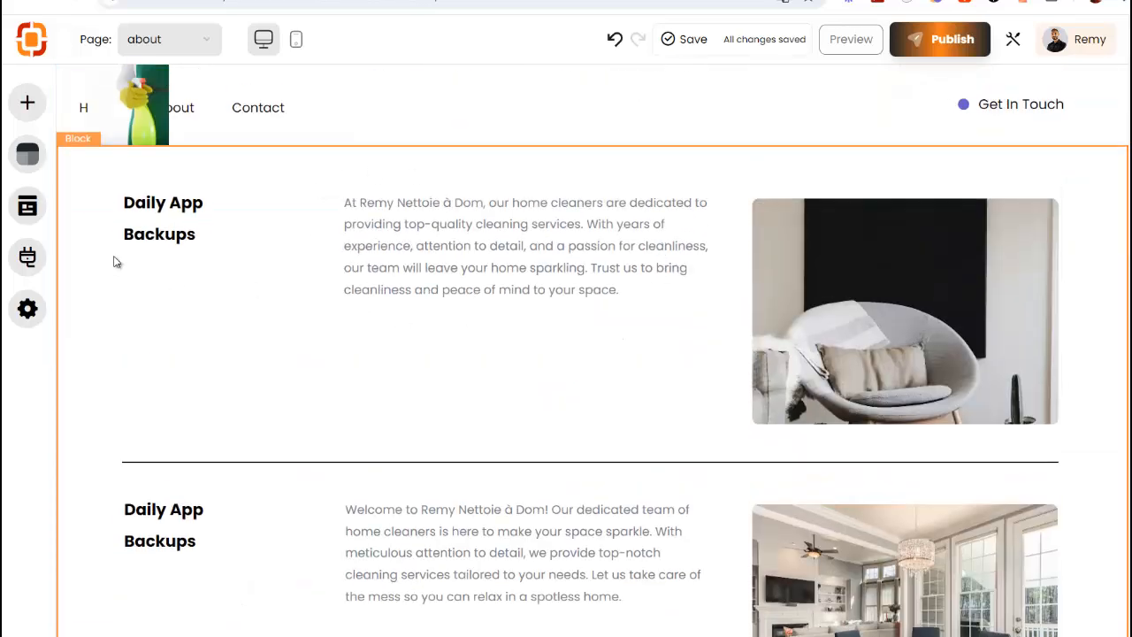
Add the ready-made "The Fastest Way To Learn Coding" banner block to the about page and bring up its move, duplicate and delete options.
left_click(27, 102)
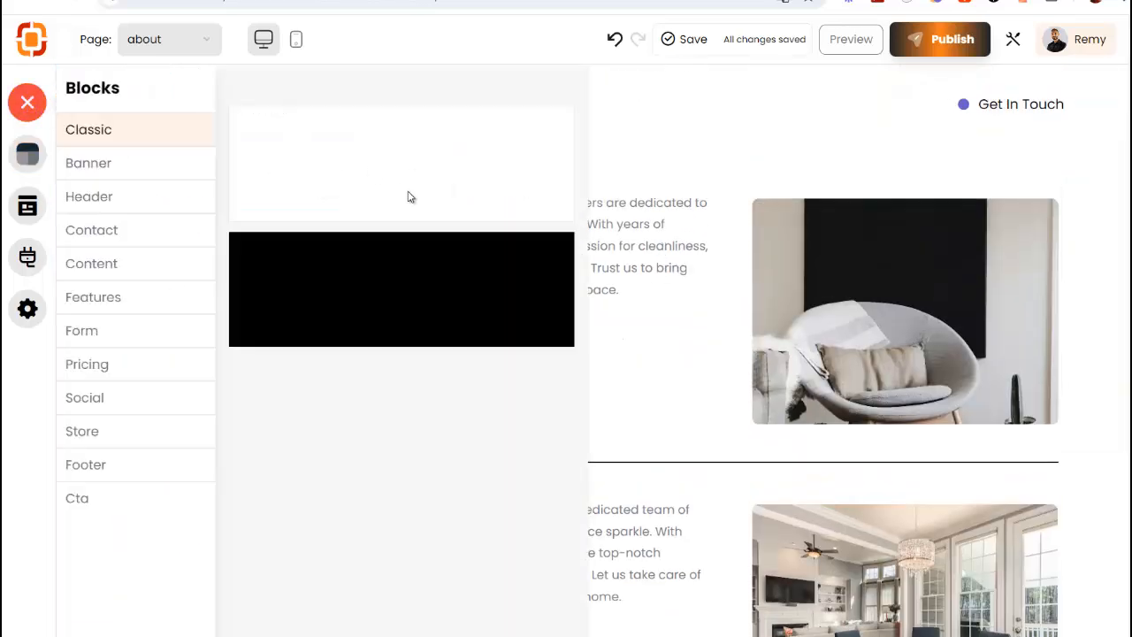
left_click(89, 166)
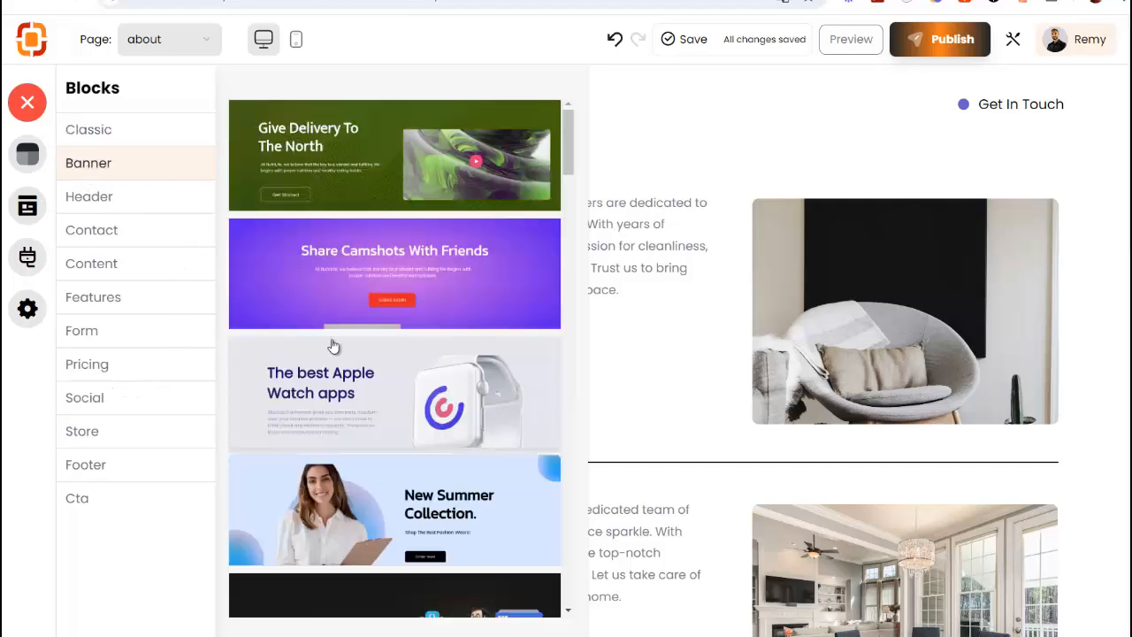
scroll(353, 349, "down", 7)
scroll(449, 354, "up", 3)
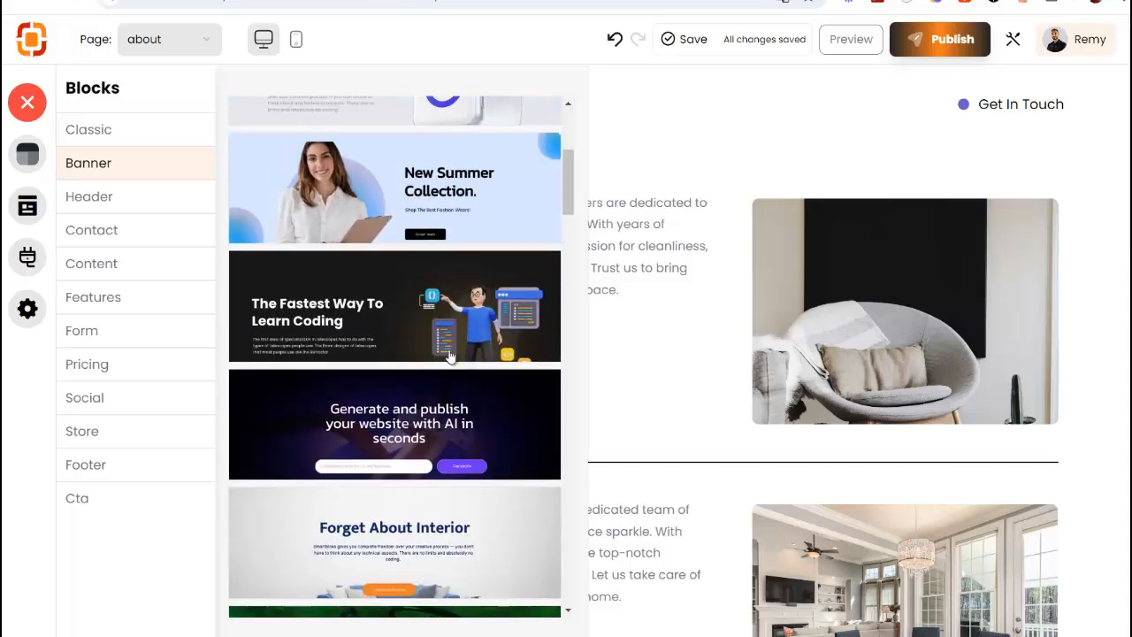
left_click(366, 311)
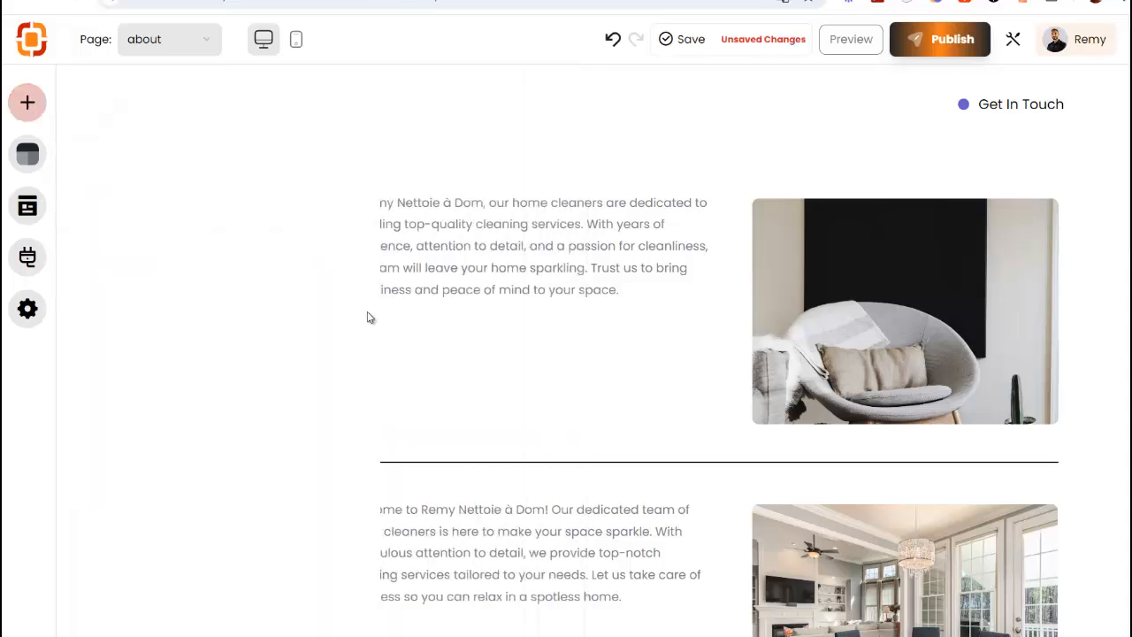
scroll(583, 309, "down", 7)
scroll(583, 322, "down", 10)
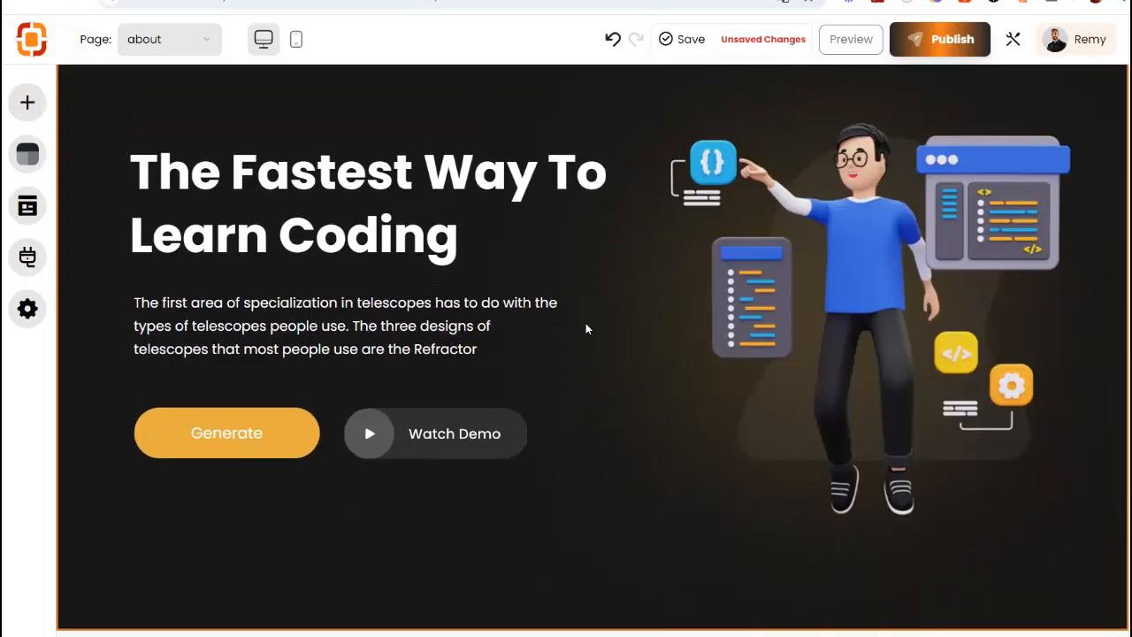
scroll(618, 316, "up", 2)
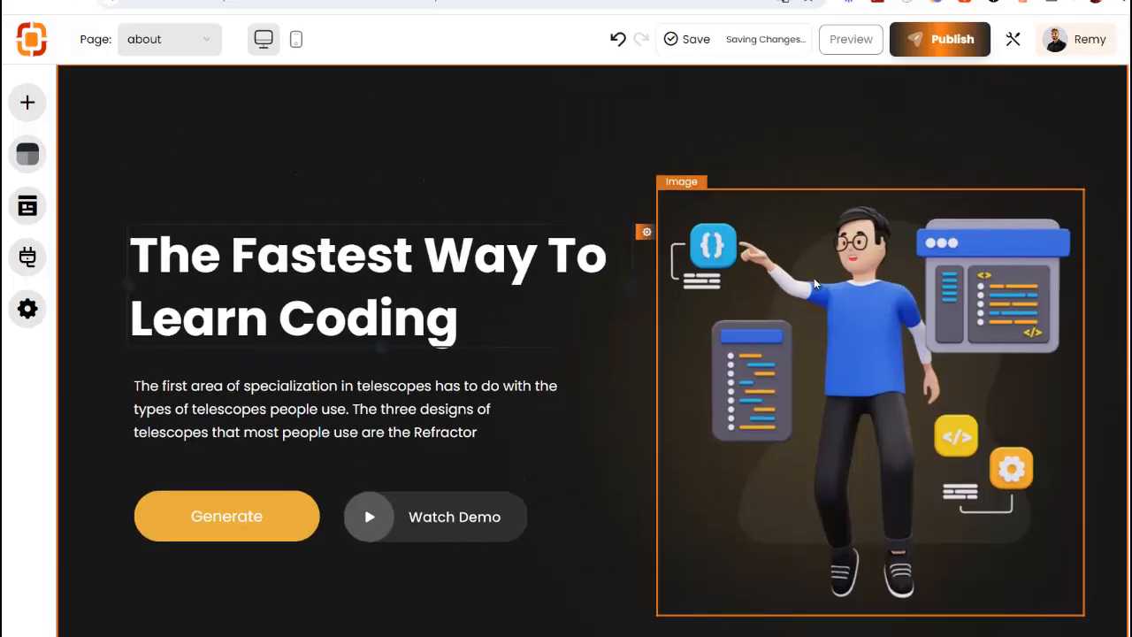
scroll(822, 300, "up", 3)
scroll(884, 354, "down", 1)
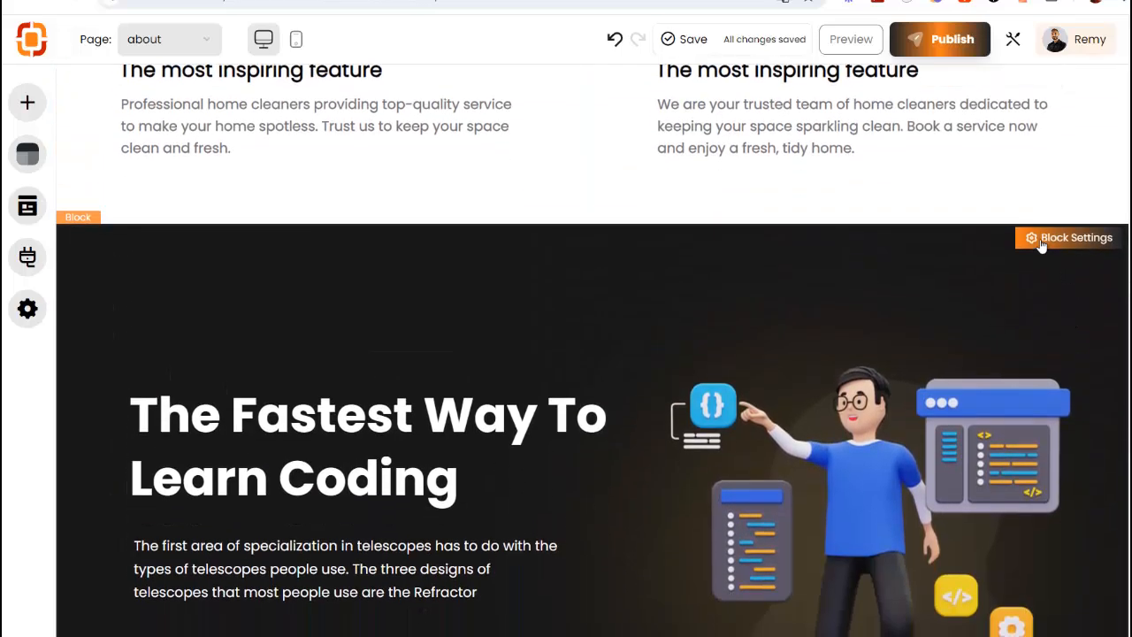
right_click(767, 297)
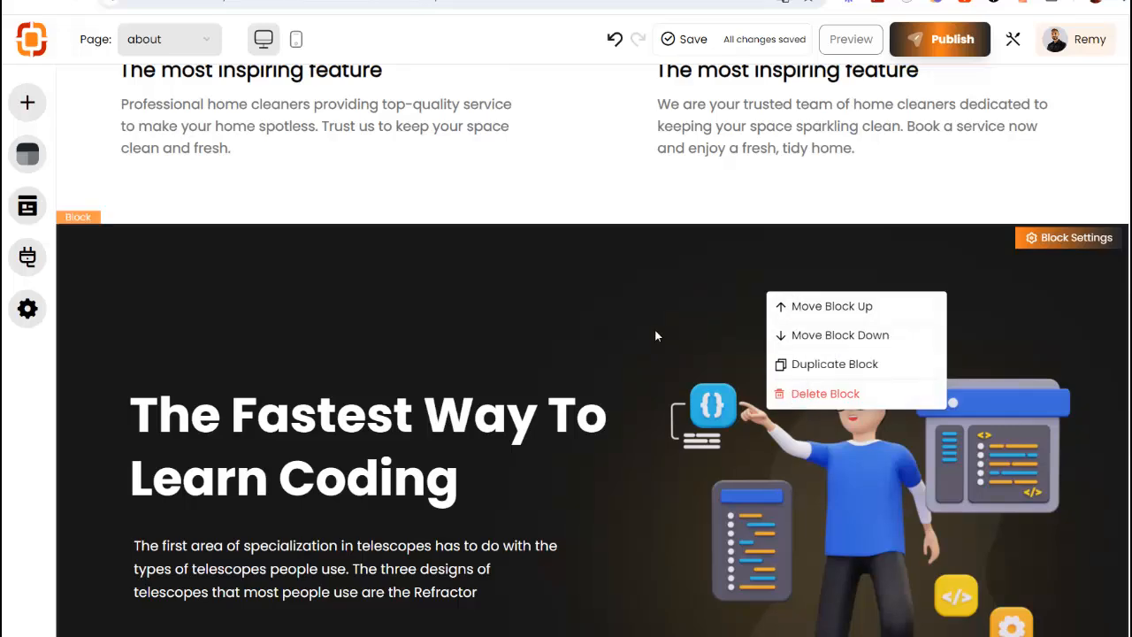
Replace the banner's coding illustration with the media library photo of a masked person cleaning a window, searching all images for "cleaning".
scroll(654, 329, "down", 3)
left_click(800, 202)
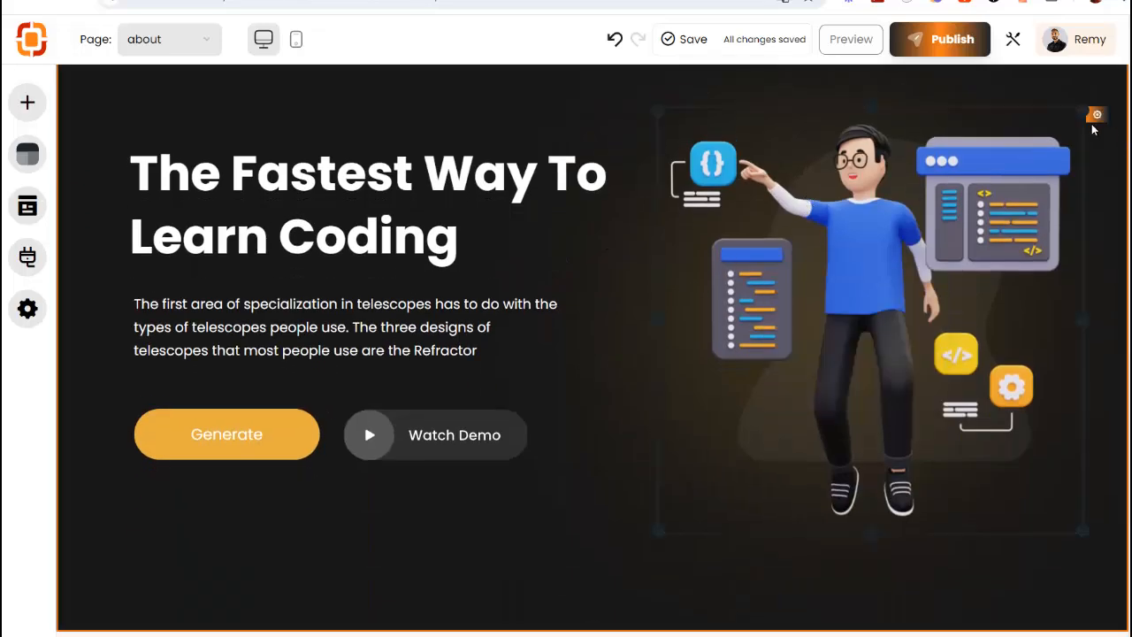
left_click(1096, 117)
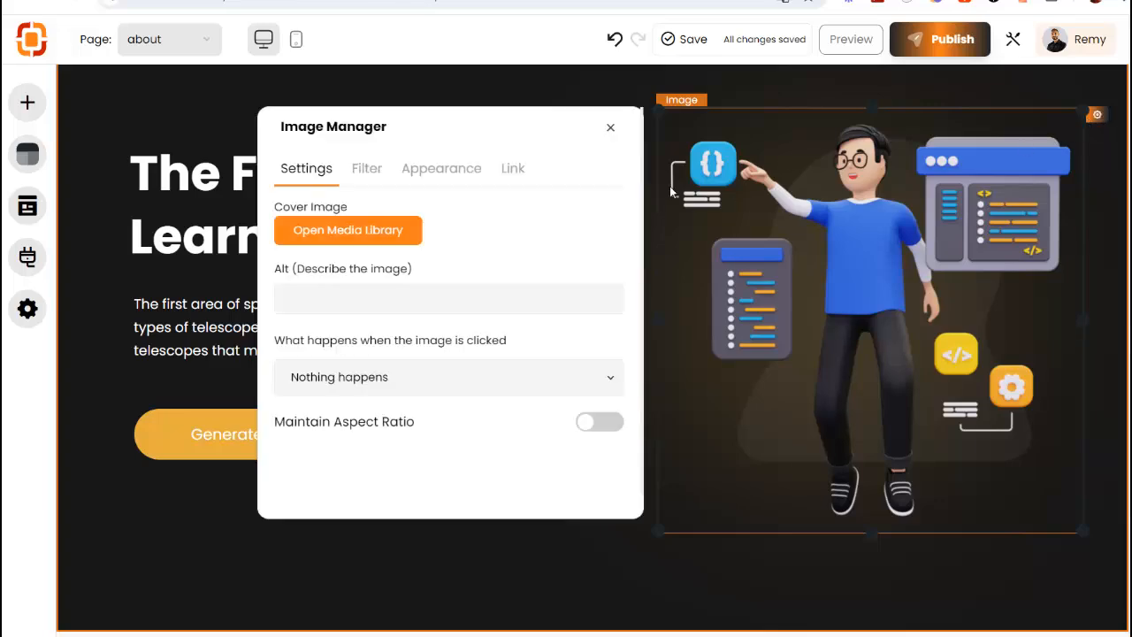
left_click(337, 231)
left_click(851, 146)
type("cleaning")
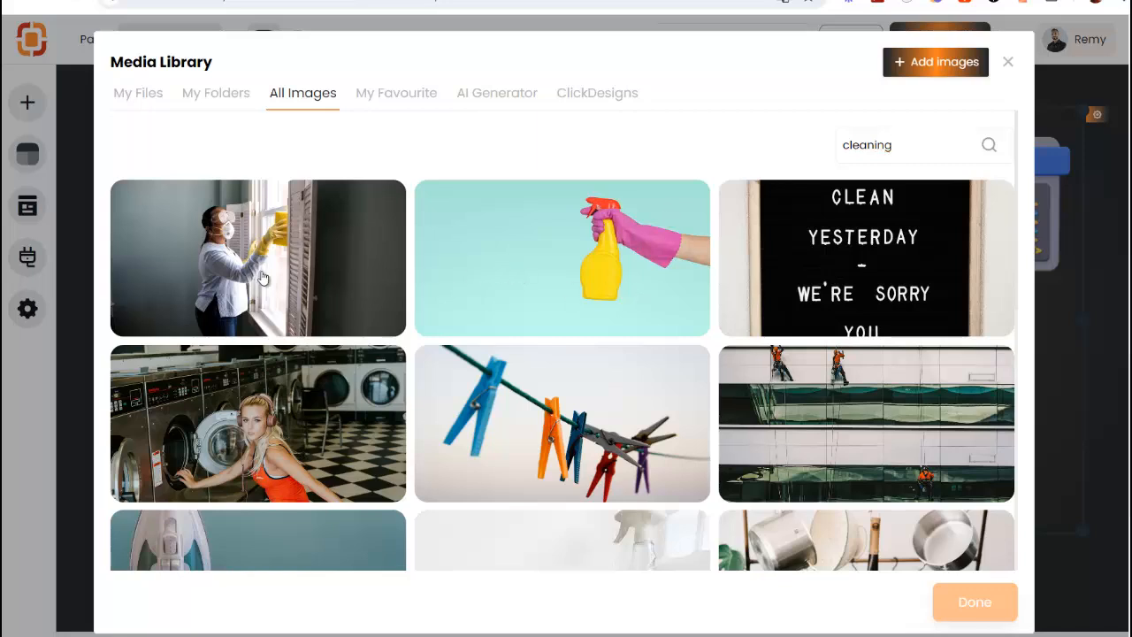
left_click(292, 279)
left_click(972, 603)
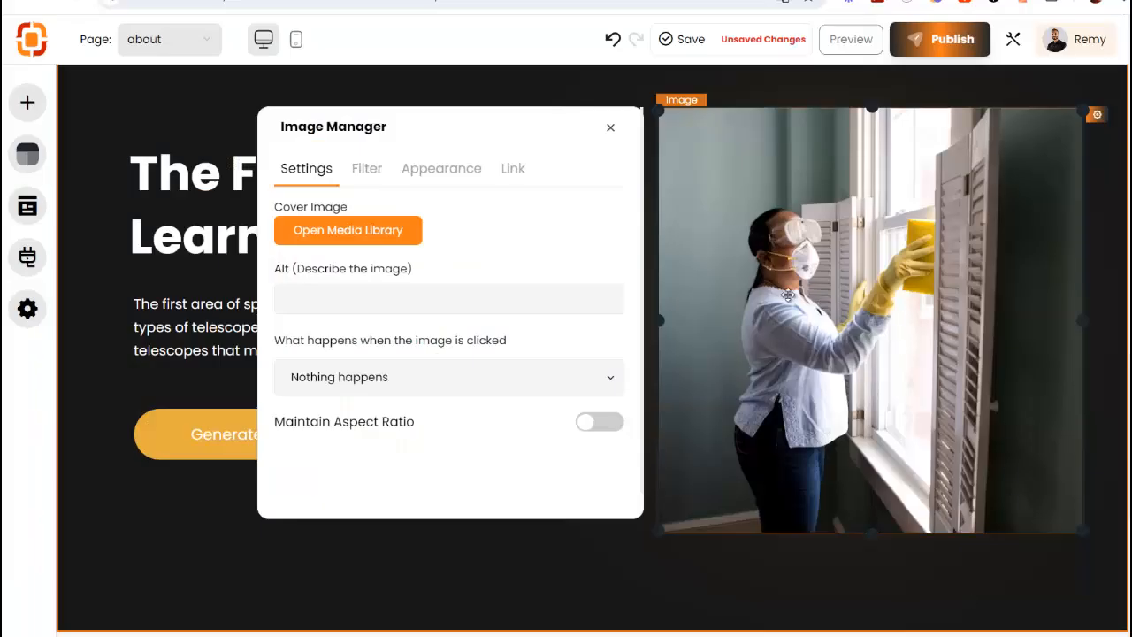
left_click(270, 247)
Add a video widget to the about page's first section and move it over the section's middle paragraph.
scroll(274, 265, "down", 4)
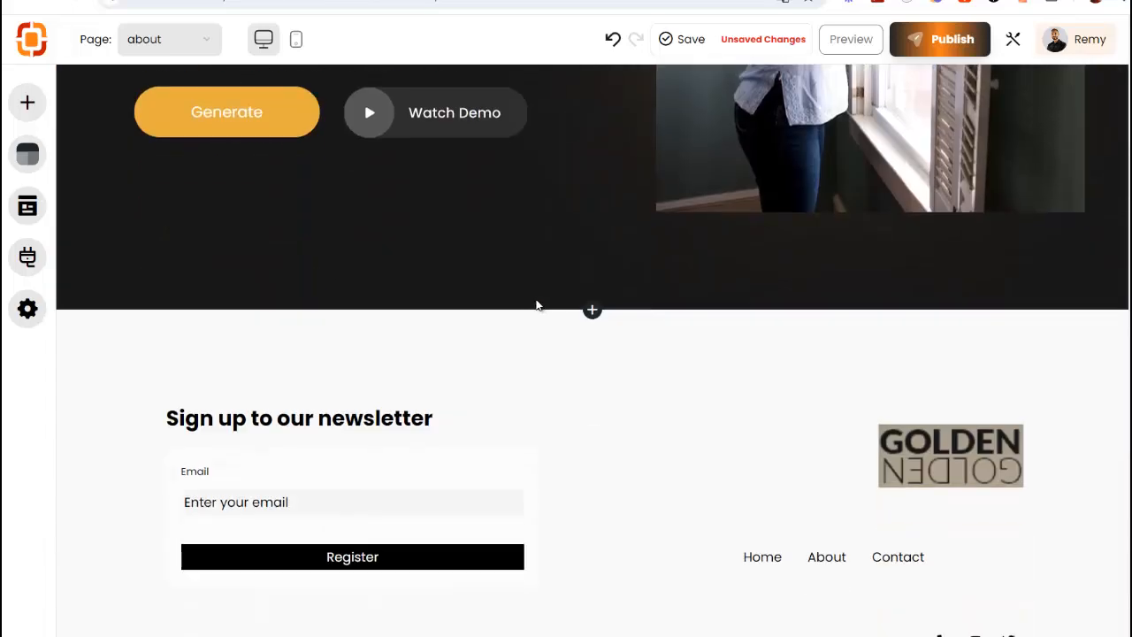
scroll(527, 308, "up", 6)
scroll(567, 321, "up", 10)
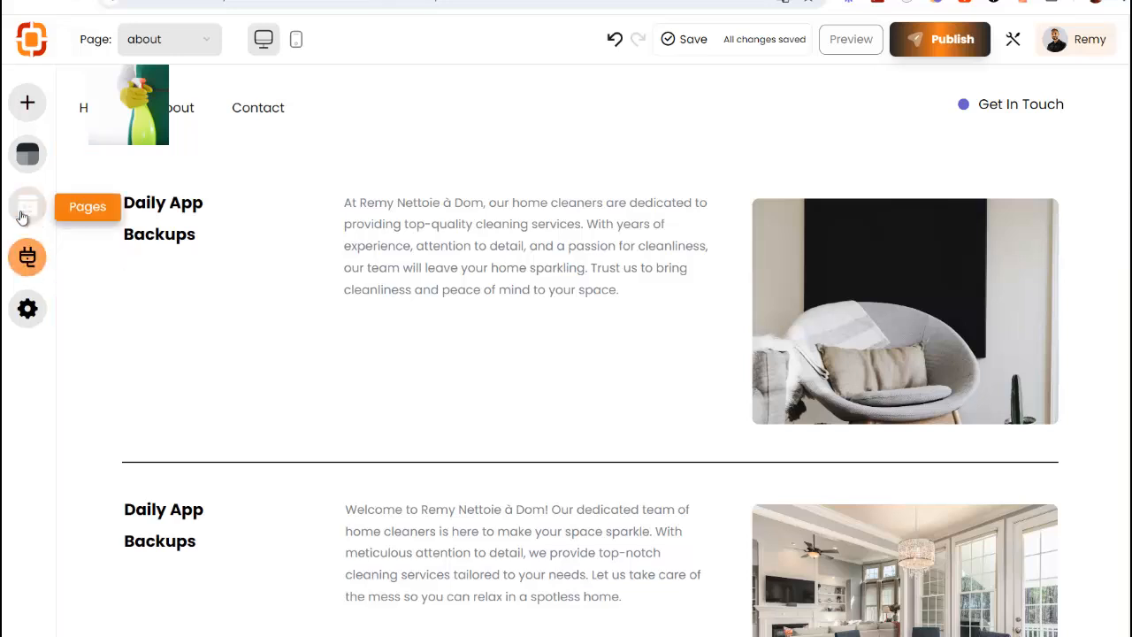
left_click(26, 156)
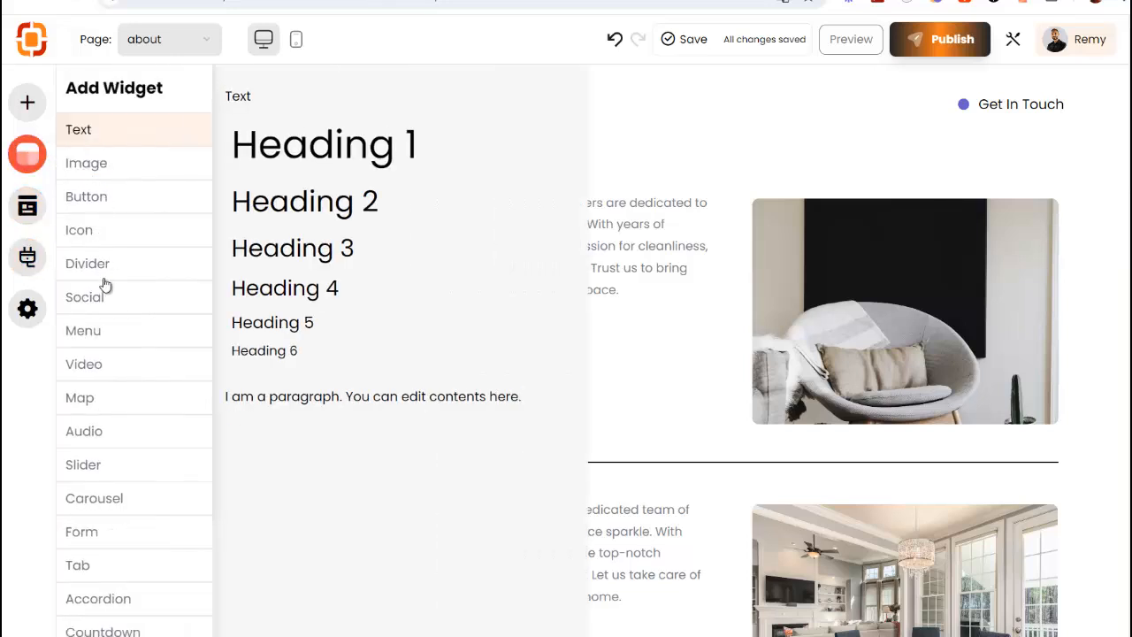
left_click(82, 369)
left_click_drag(460, 214, 619, 270)
left_click_drag(190, 288, 660, 306)
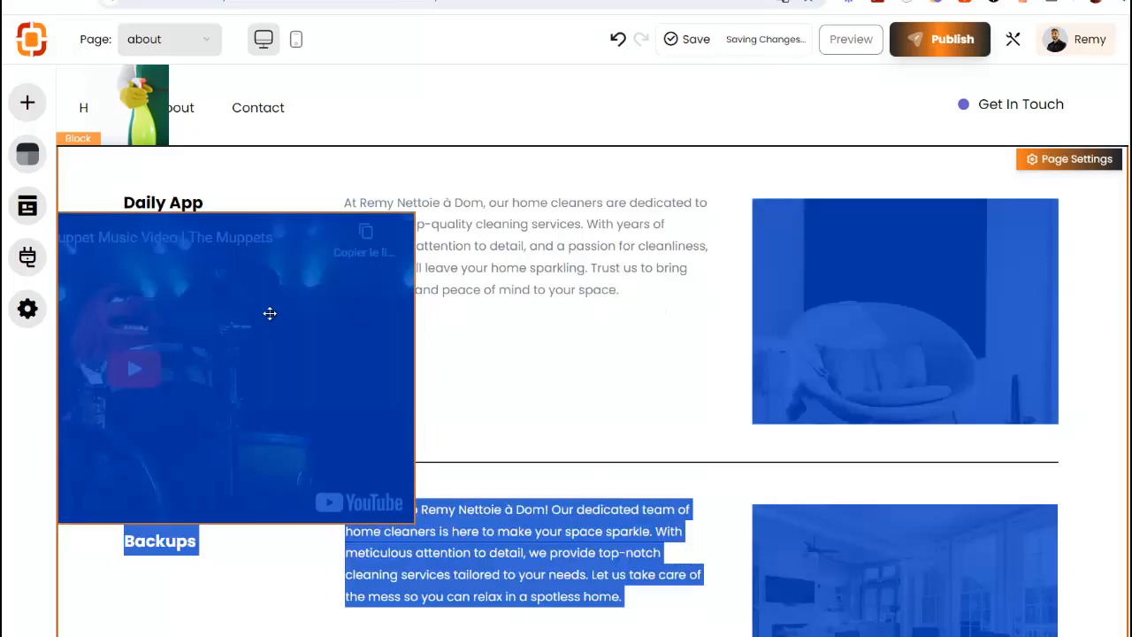
left_click_drag(268, 313, 803, 274)
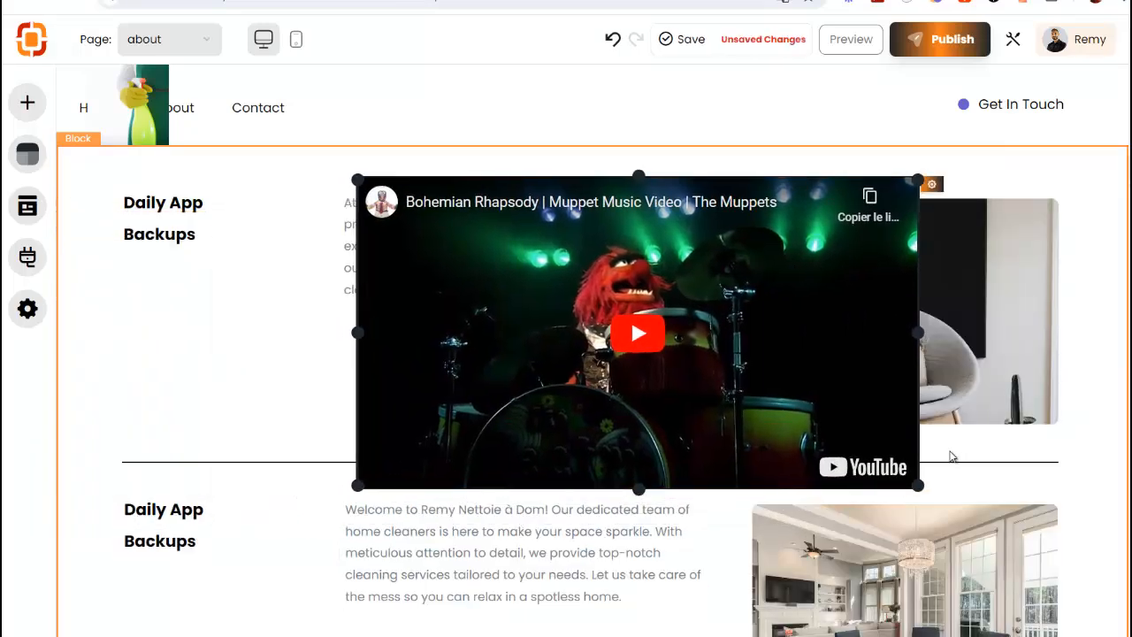
Shrink the video so it fits between the section's heading and image, and view its video settings.
left_click_drag(917, 488, 705, 372)
left_click(719, 185)
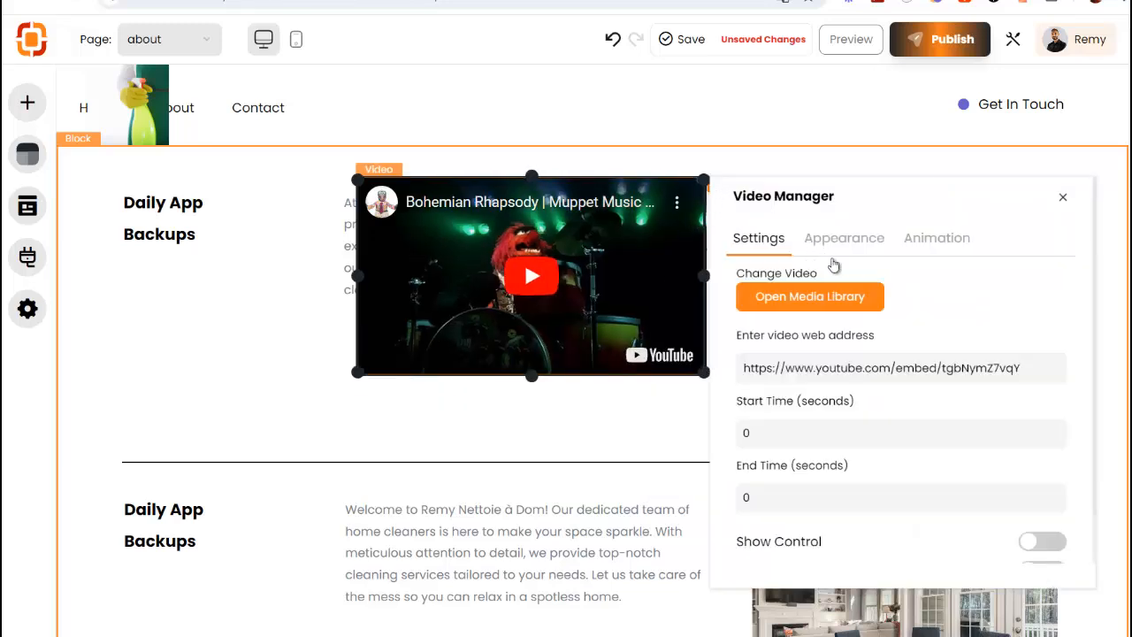
left_click(1063, 197)
Delete the video widget from the about page's first section.
left_click(589, 278)
right_click(612, 239)
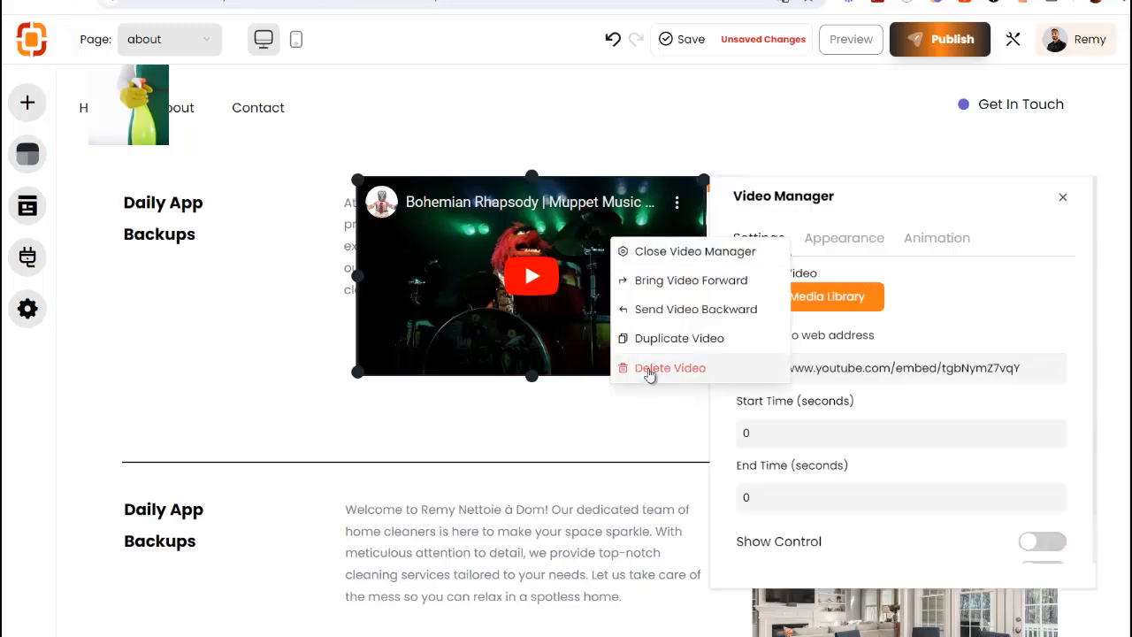
left_click(644, 367)
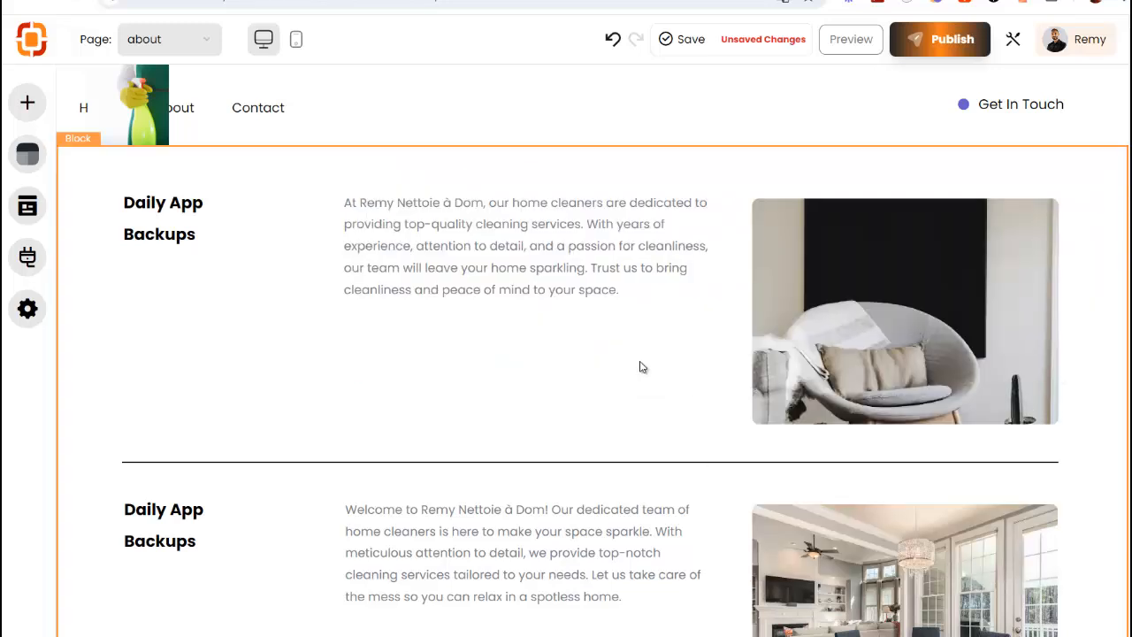
Look through the available addons, add the PWA addon to the site and open its settings.
left_click(27, 256)
scroll(260, 215, "down", 3)
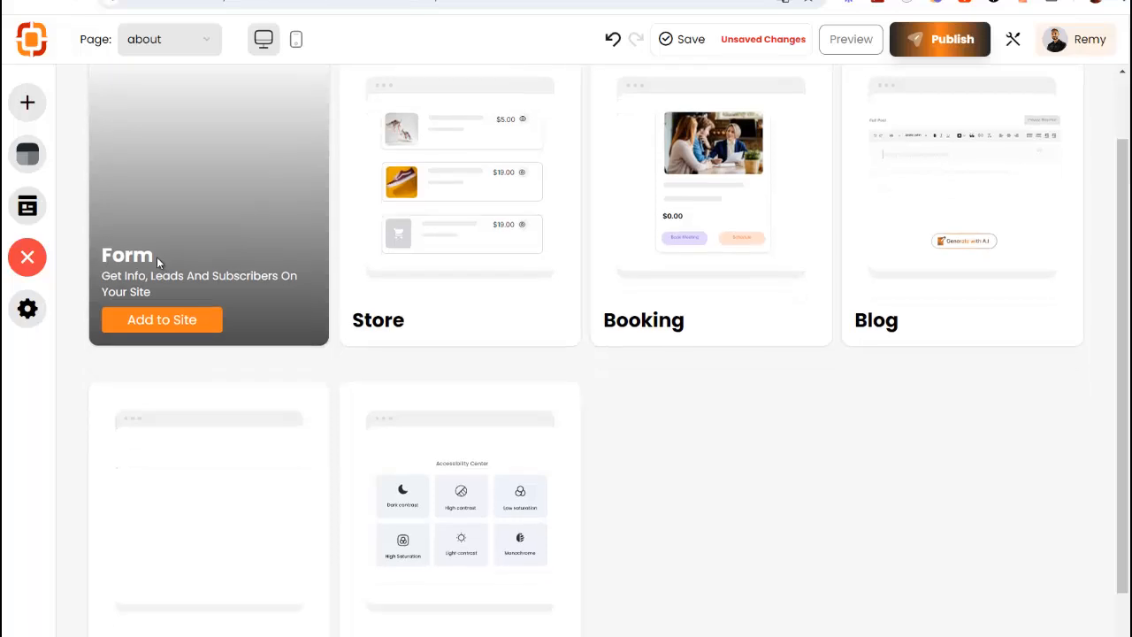
scroll(427, 207, "up", 2)
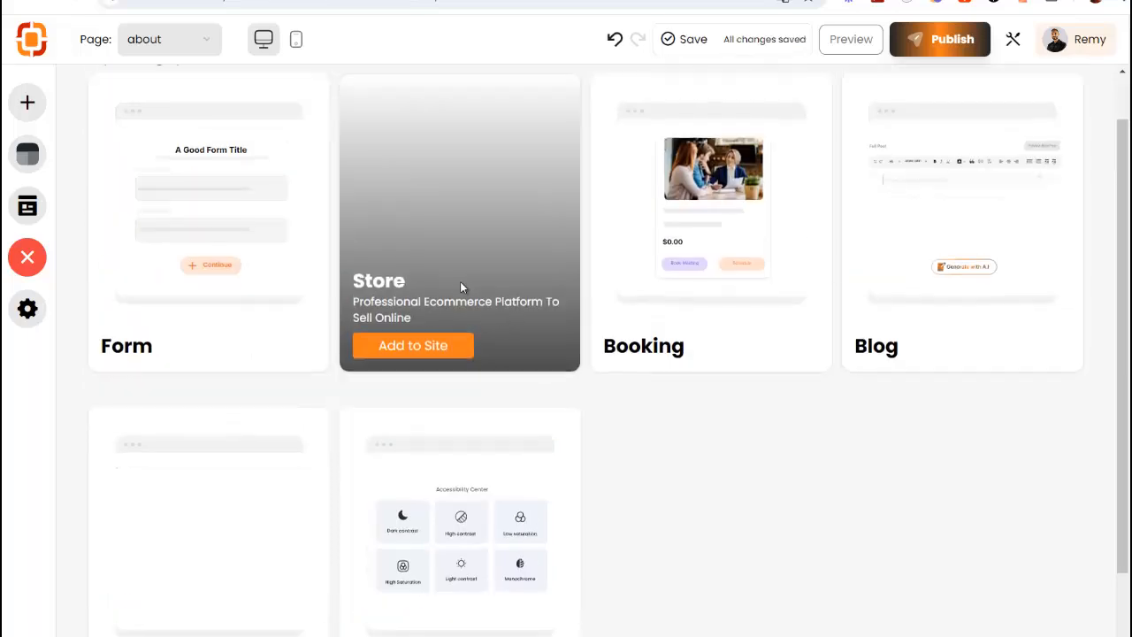
scroll(460, 286, "up", 1)
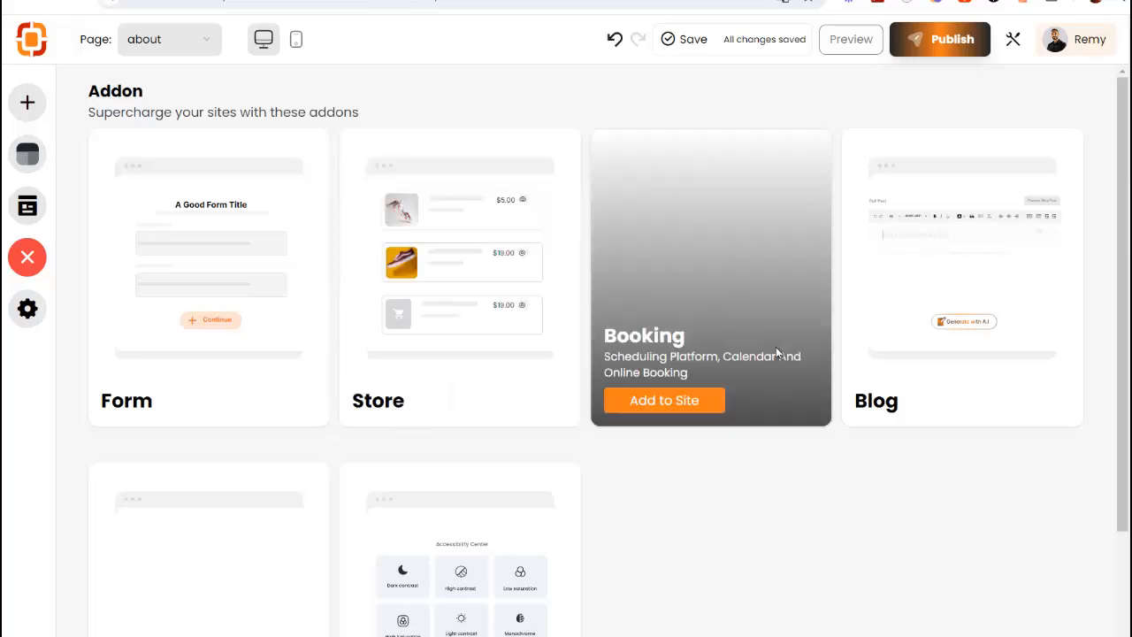
scroll(708, 266, "down", 2)
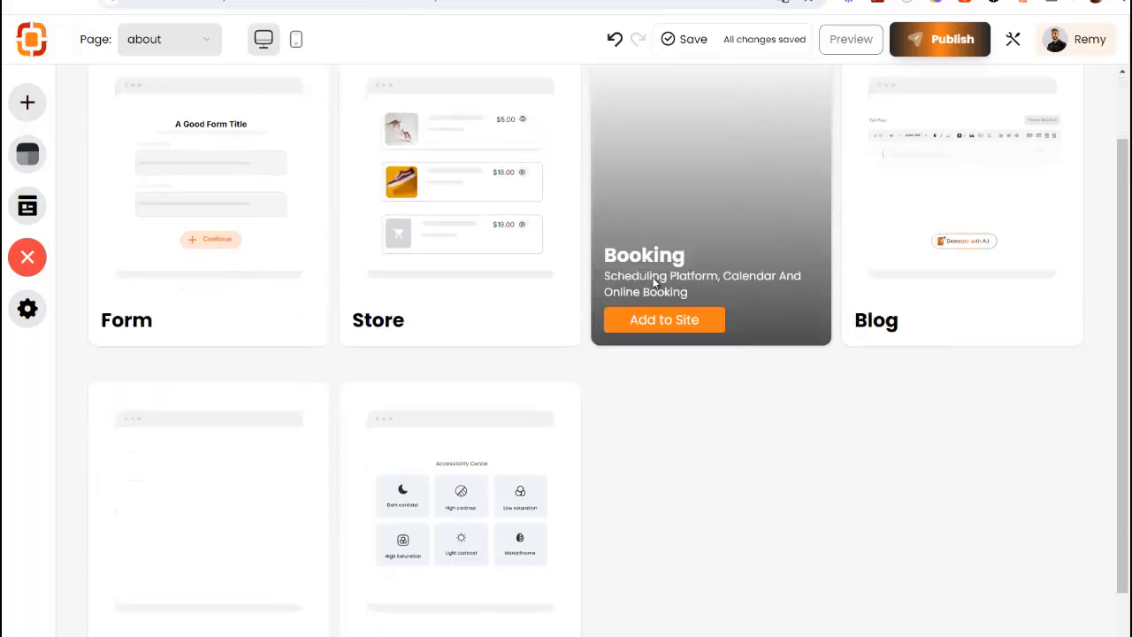
left_click(162, 597)
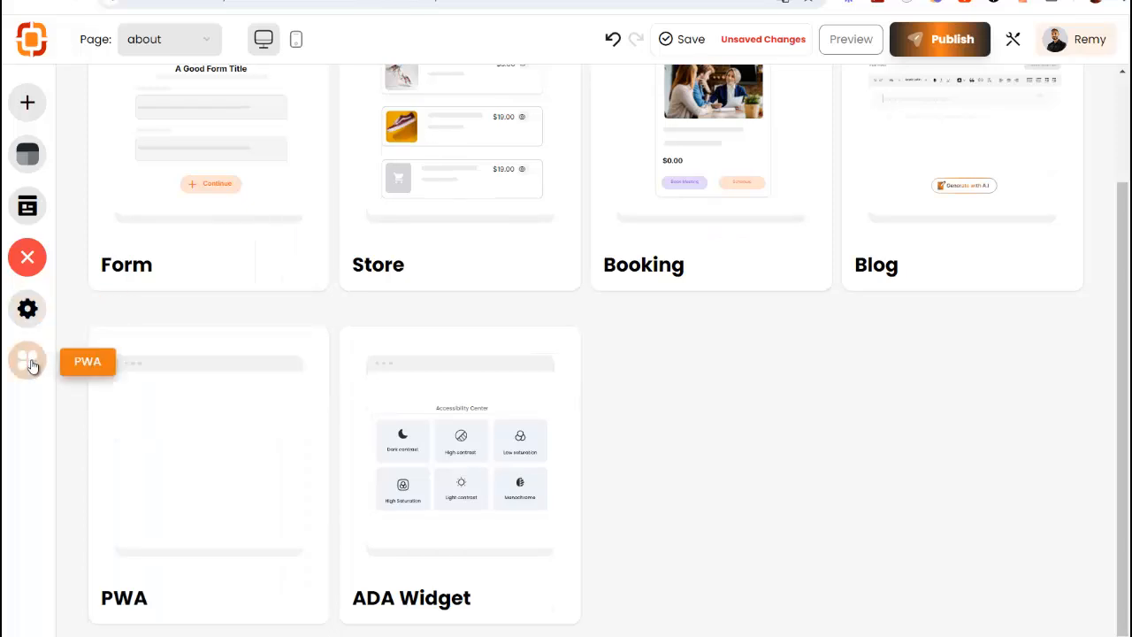
left_click(28, 360)
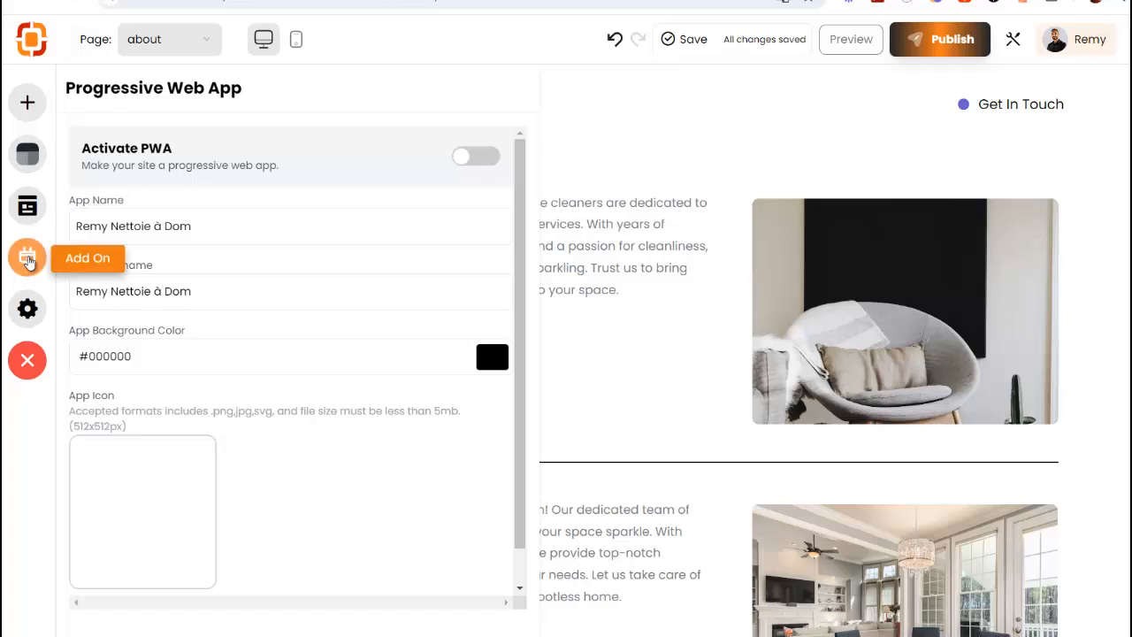
Publish the website from the contact page and visit the live site.
left_click(27, 205)
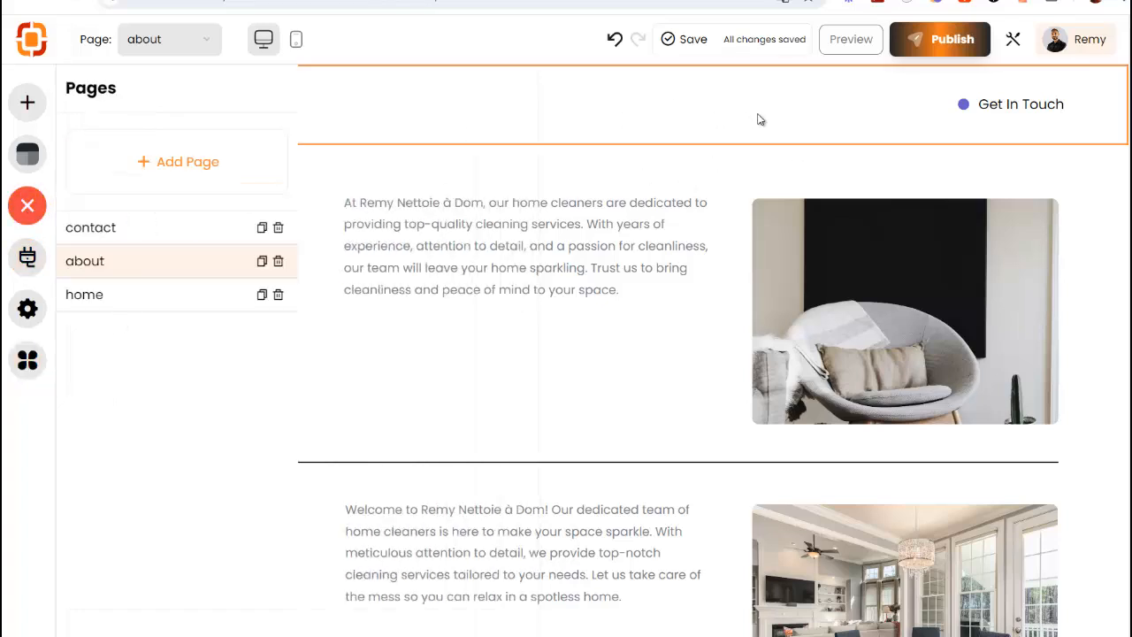
left_click(943, 40)
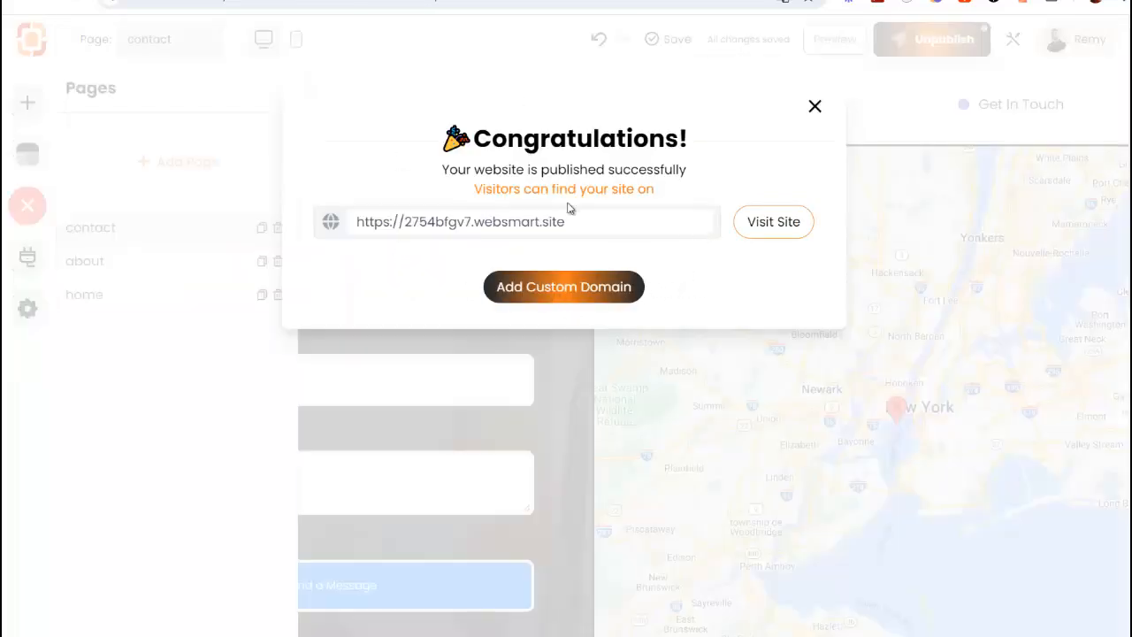
left_click(786, 224)
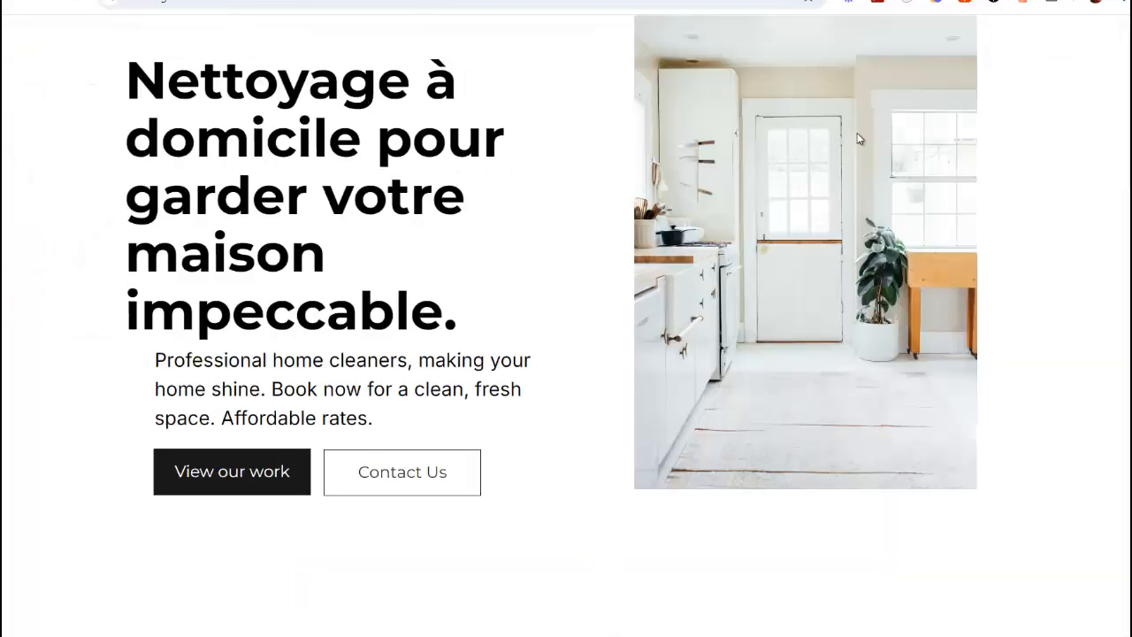
Look over the published home page, checking its header, French heading, description, buttons and kitchen image.
left_click(802, 33)
scroll(581, 169, "up", 1)
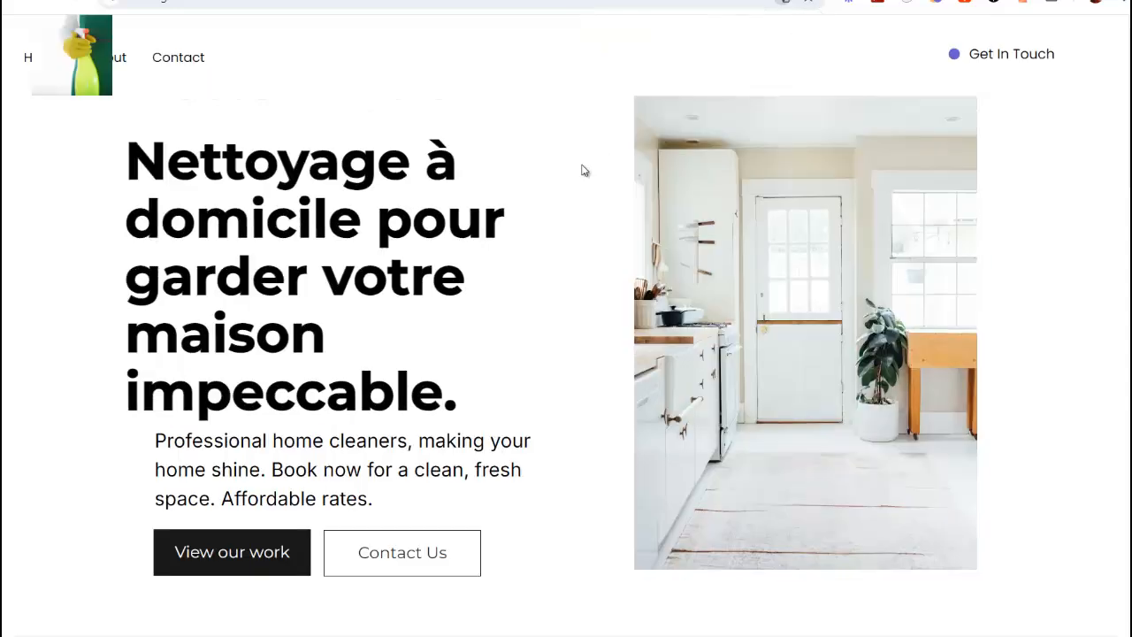
scroll(520, 218, "down", 5)
scroll(505, 265, "up", 3)
scroll(504, 258, "up", 1)
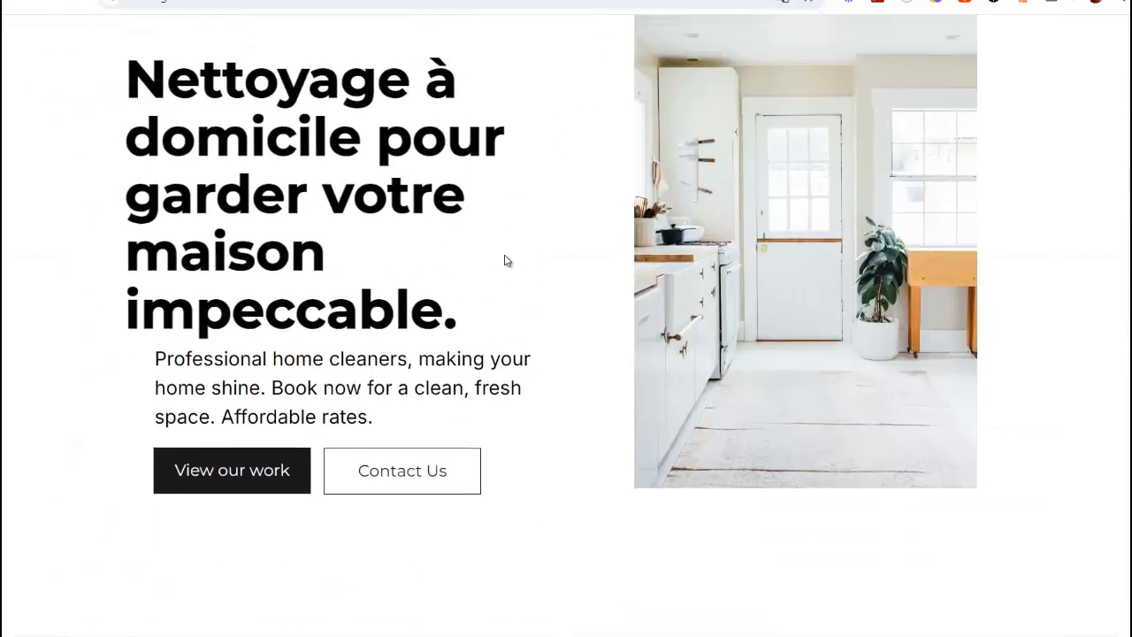
scroll(525, 263, "up", 1)
scroll(525, 262, "down", 1)
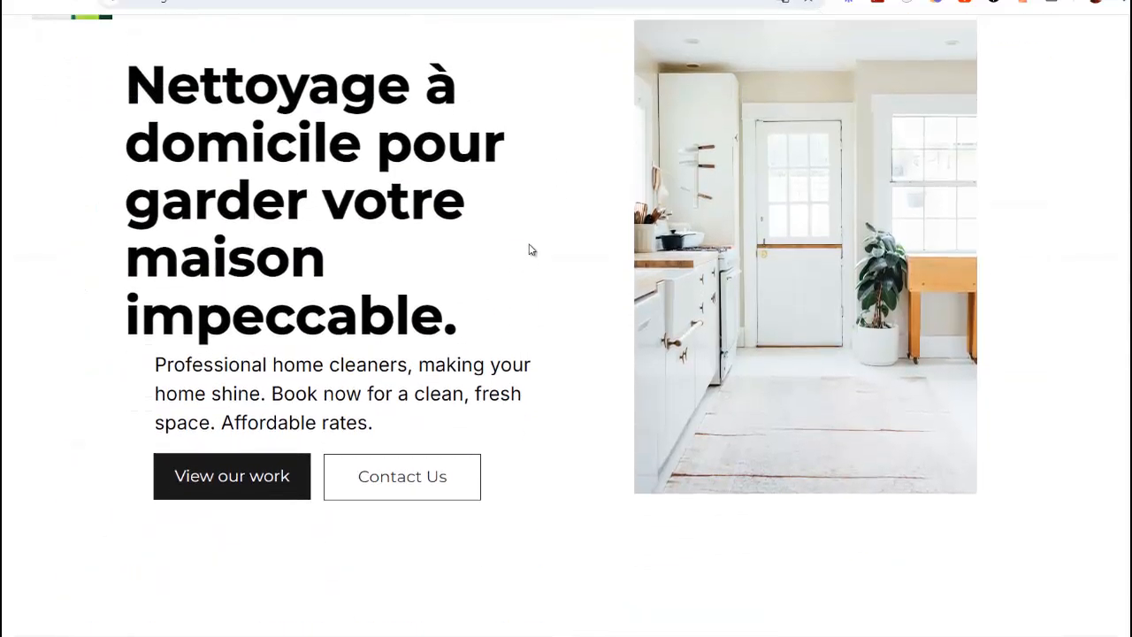
scroll(531, 250, "up", 1)
scroll(530, 249, "down", 2)
scroll(531, 249, "up", 1)
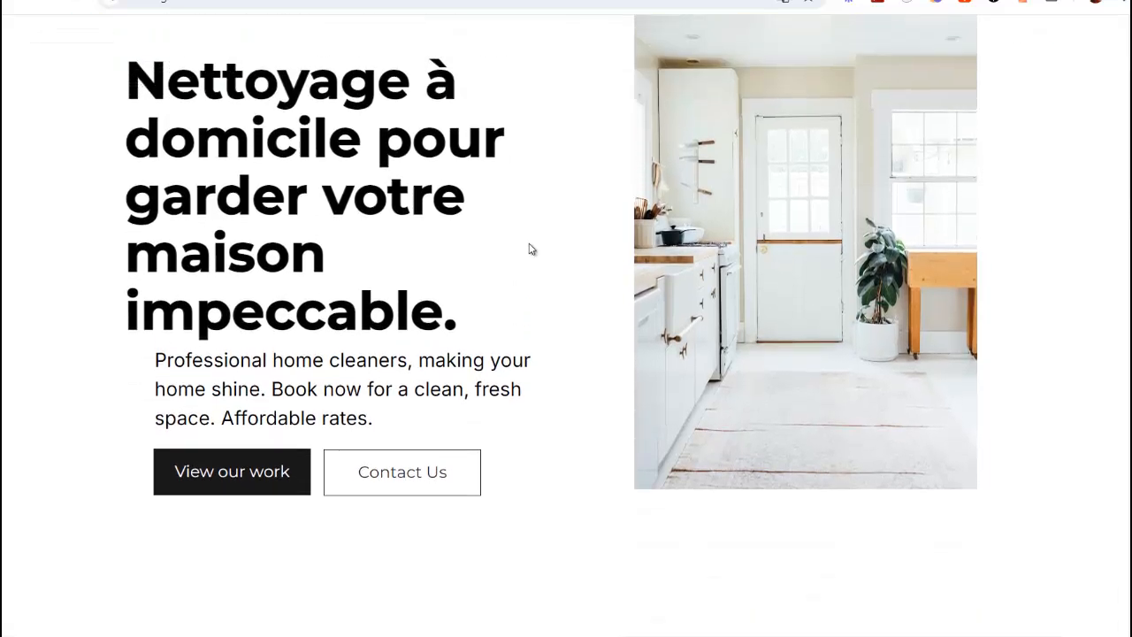
scroll(528, 252, "up", 1)
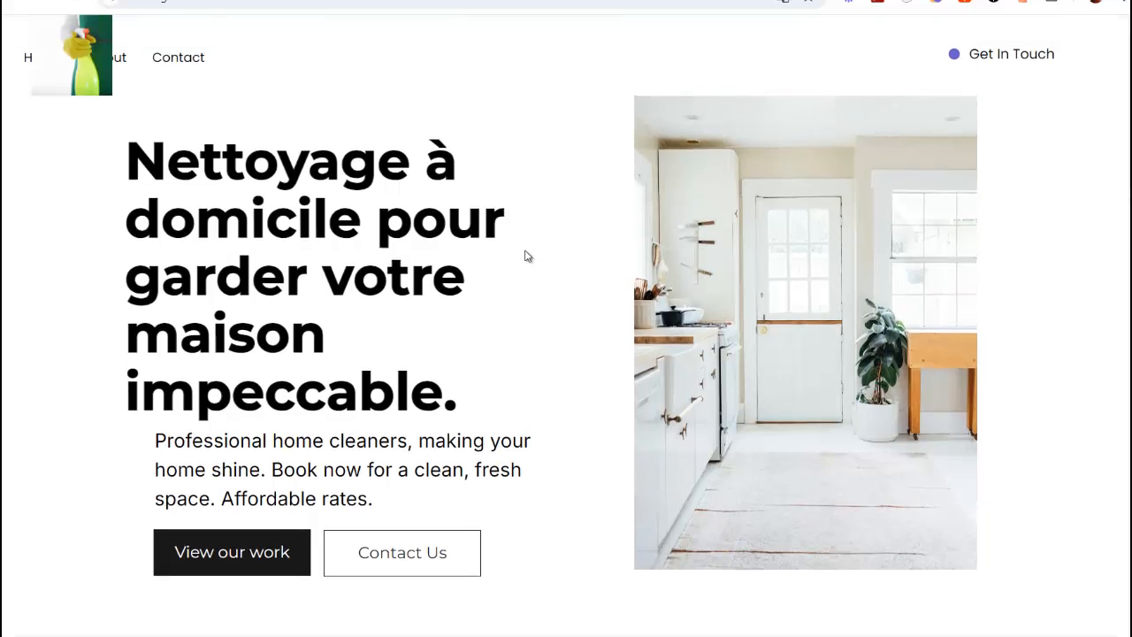
scroll(526, 256, "down", 1)
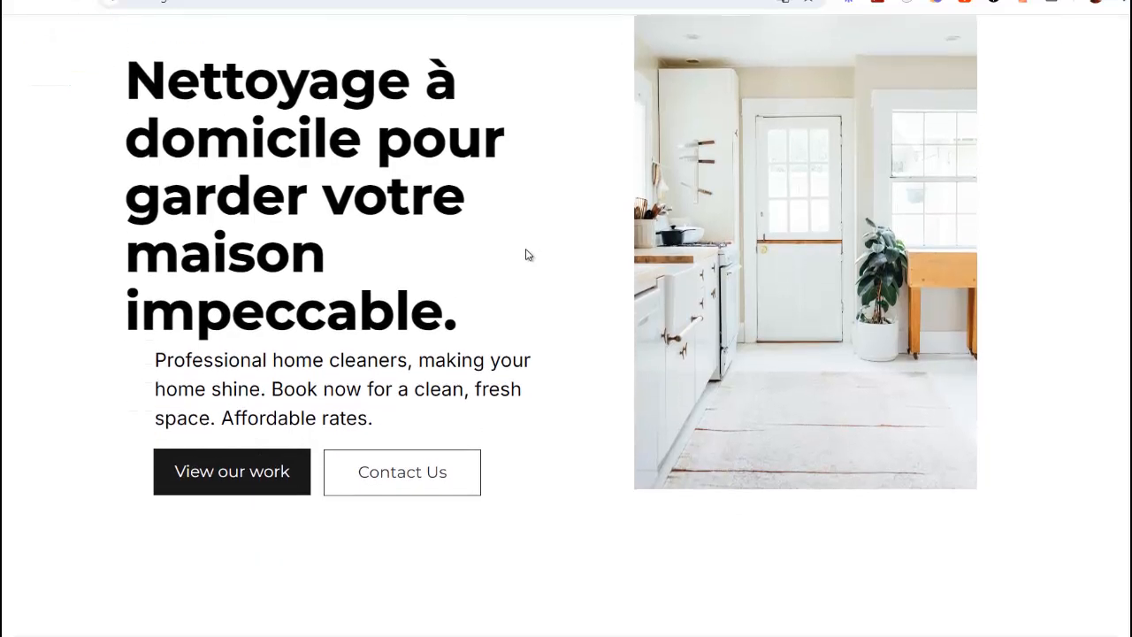
Examine the published home page's sections below the opening banner, including the professional home cleaners checklist, and return to the header.
scroll(530, 253, "down", 3)
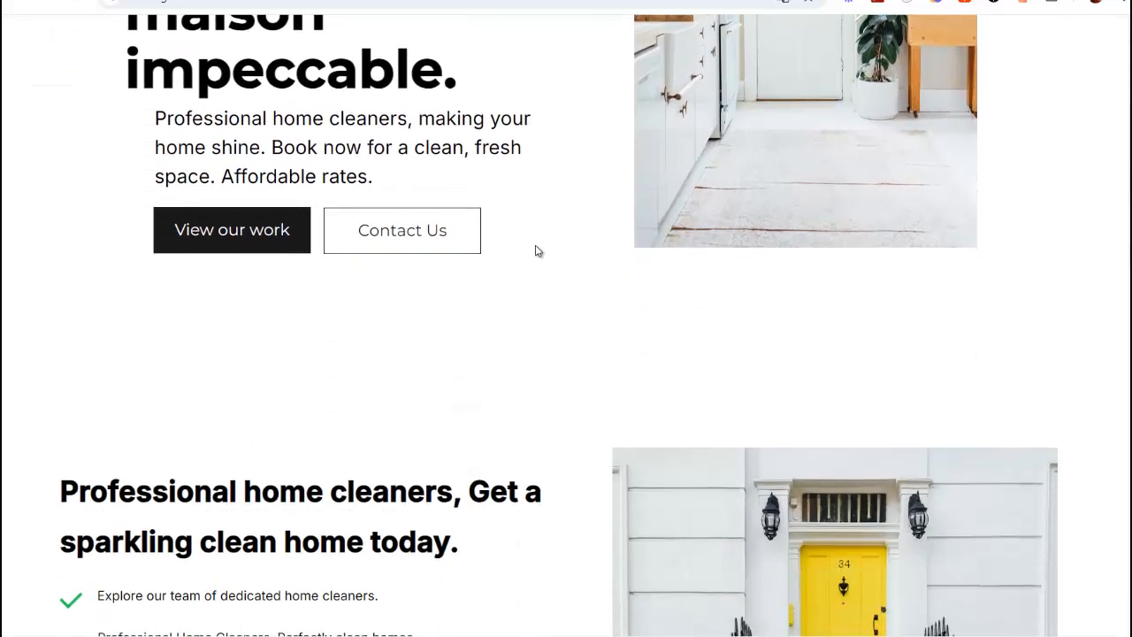
scroll(536, 250, "down", 4)
scroll(536, 250, "down", 4)
scroll(536, 247, "up", 10)
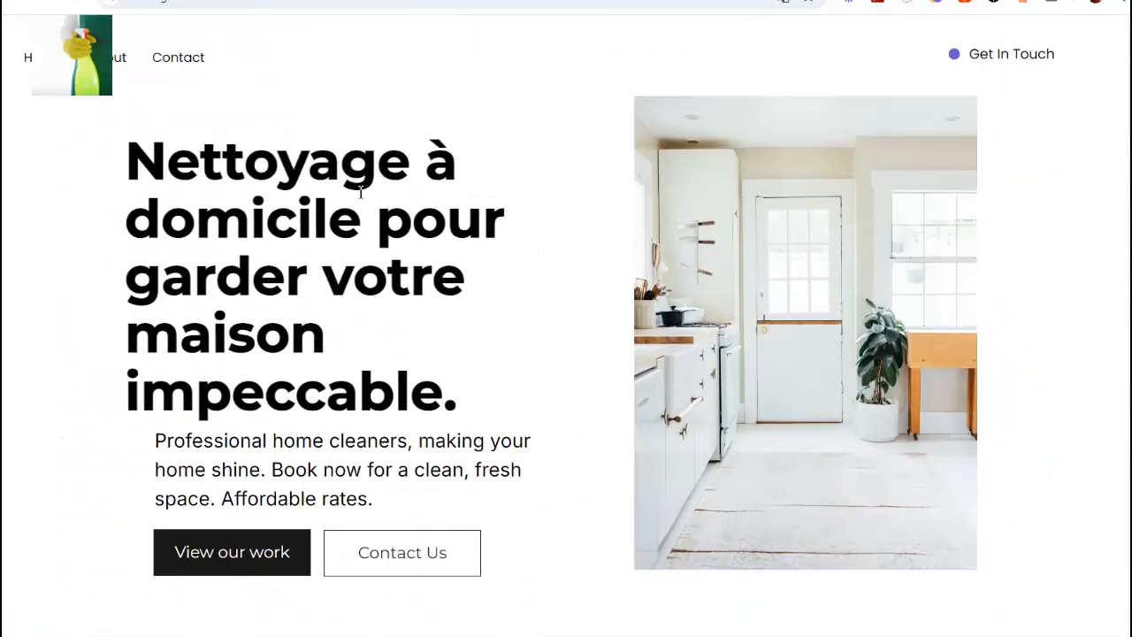
Open the published site's contact page and review its message form, map, newsletter sign-up and footer links.
left_click(199, 57)
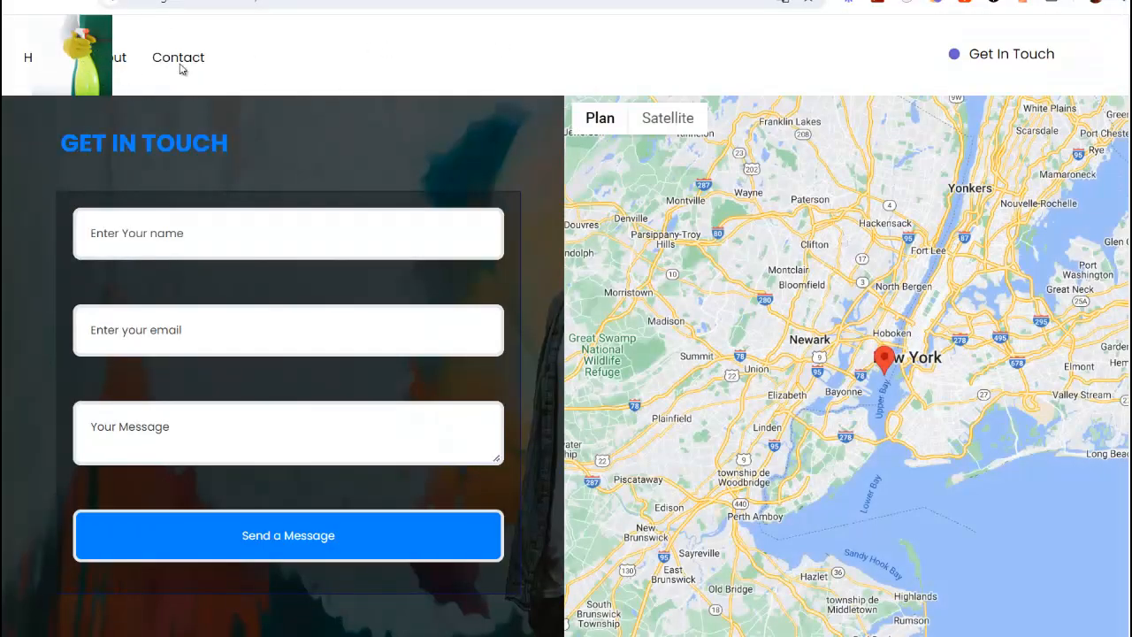
scroll(434, 147, "down", 4)
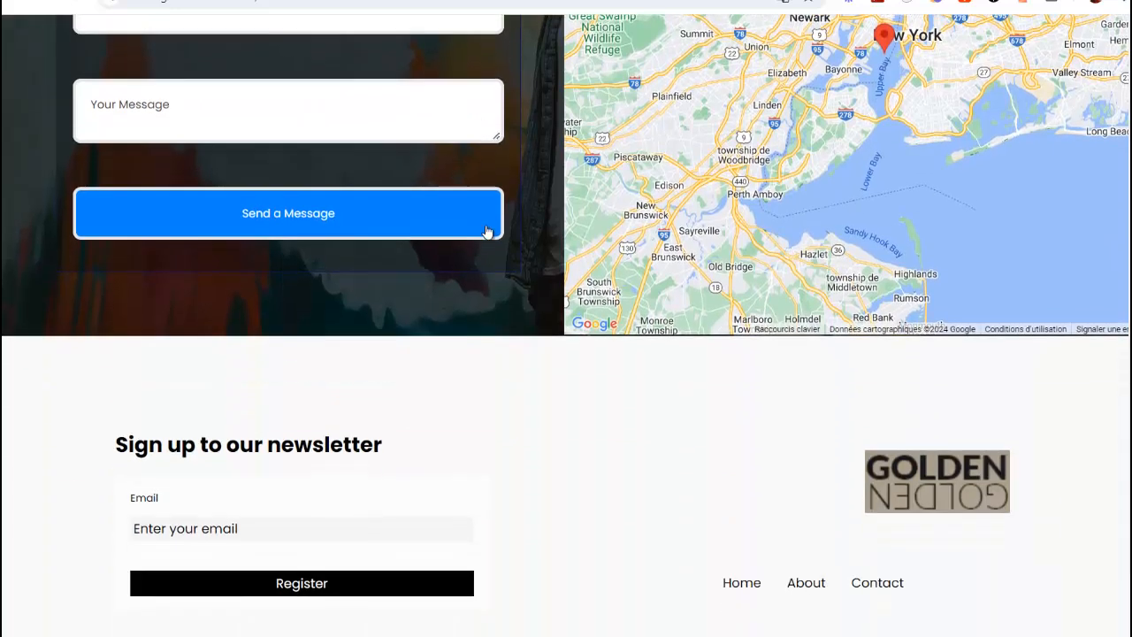
scroll(478, 278, "up", 4)
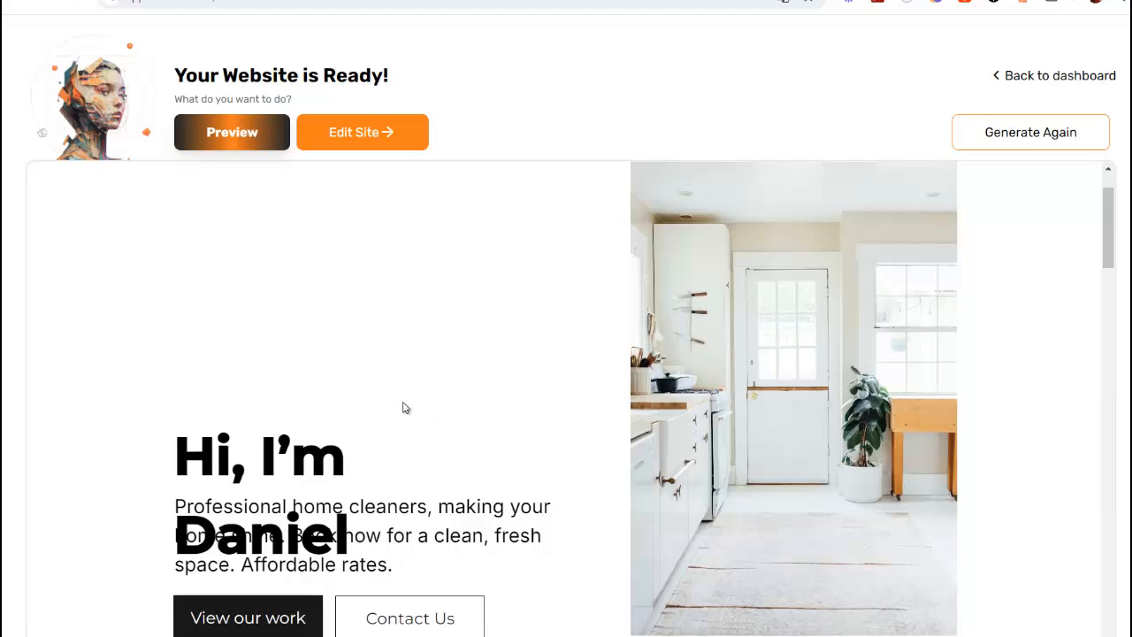
Look over the originally generated home page in the website-ready preview, checking its header, heading, description and kitchen image.
scroll(512, 318, "down", 5)
scroll(469, 401, "up", 6)
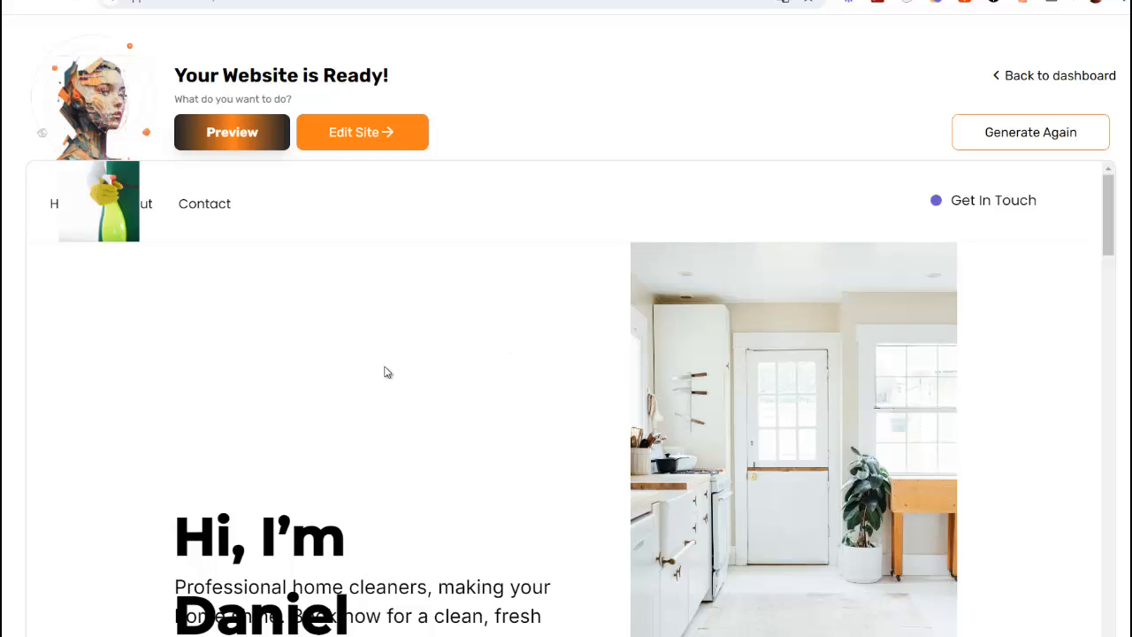
scroll(531, 397, "down", 2)
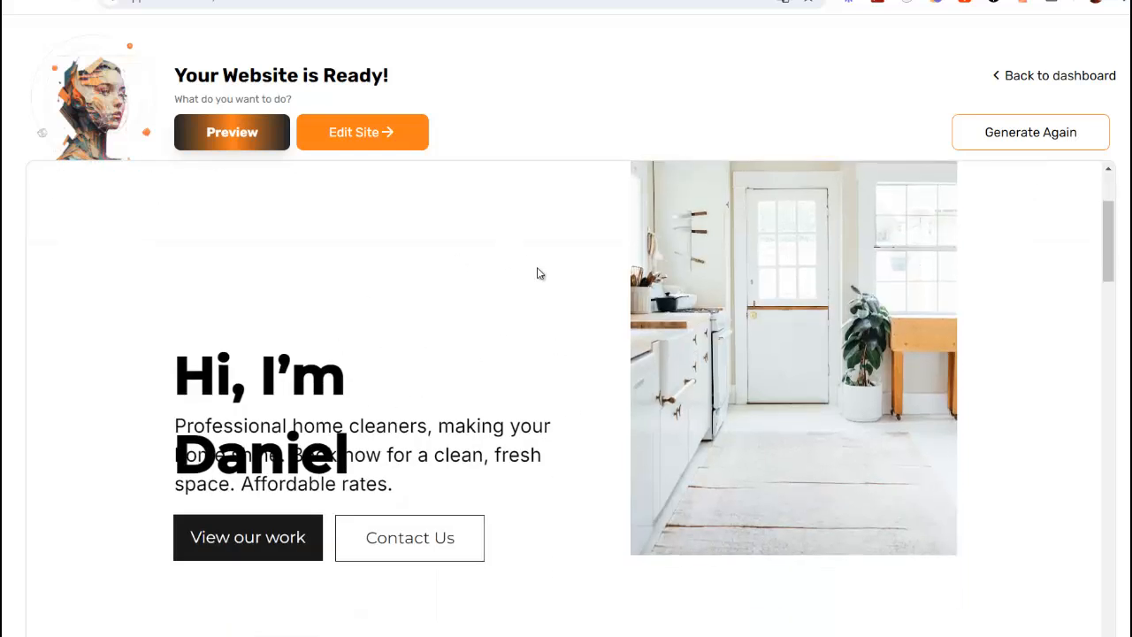